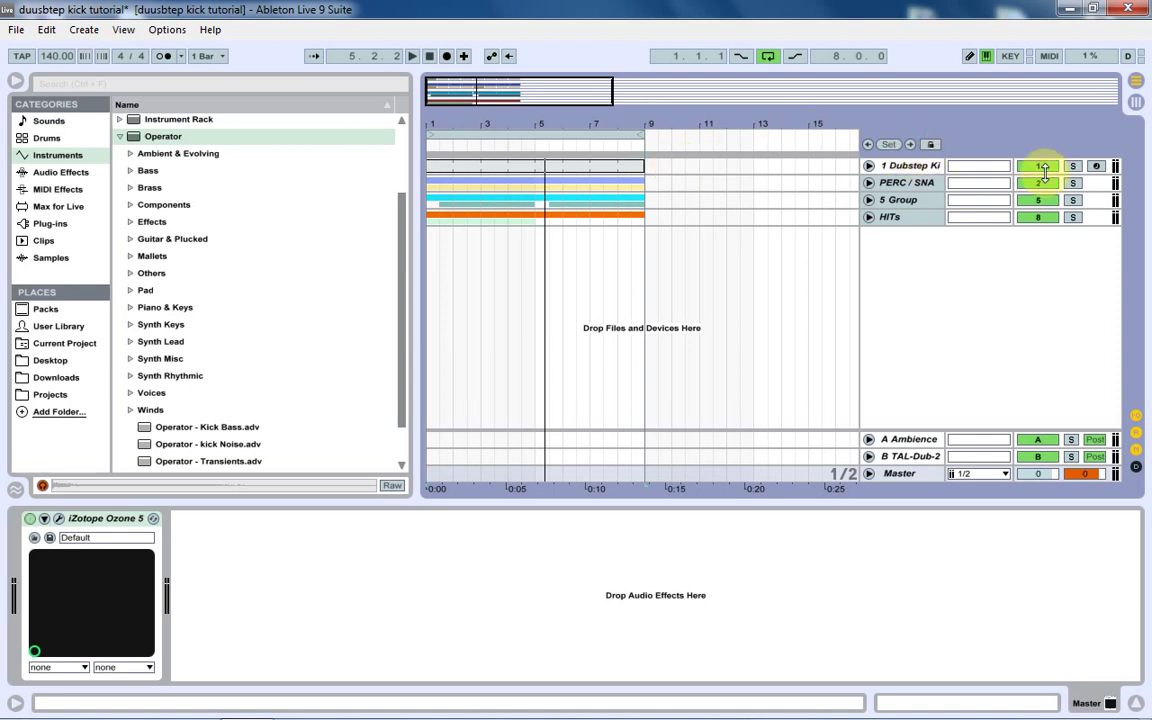
# Step: Play the arrangement and solo the Dubstep Kick track
pyautogui.press('space')
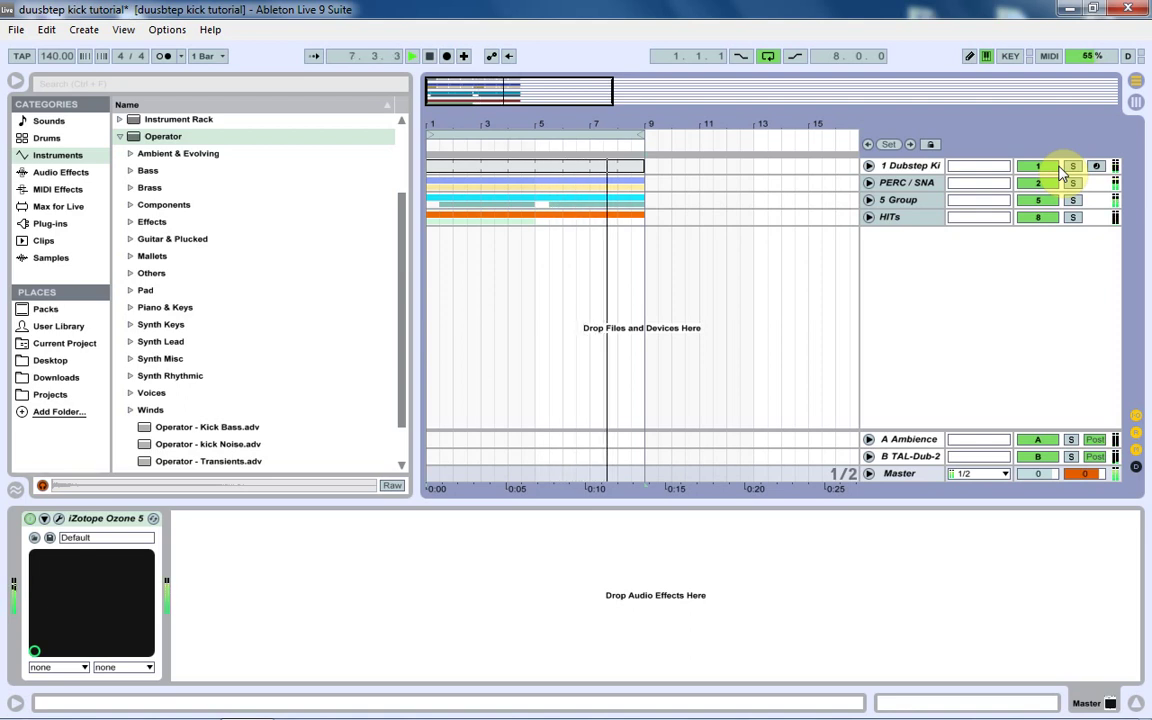
pyautogui.click(1052, 166)
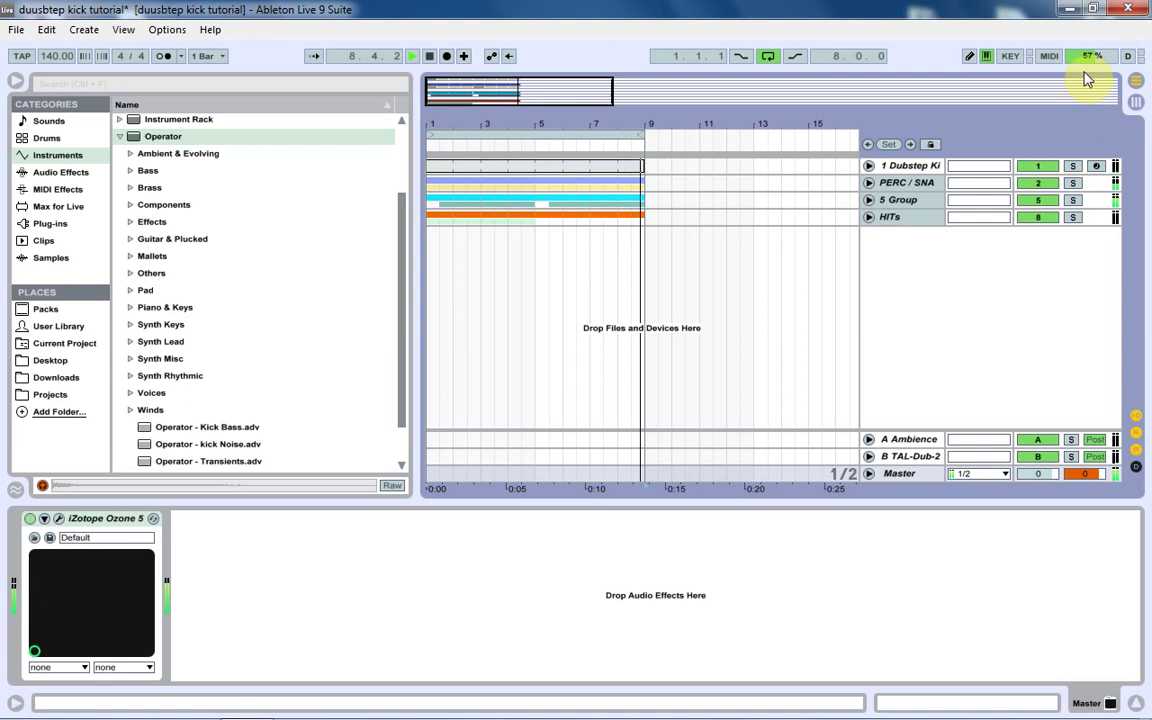
pyautogui.click(1073, 166)
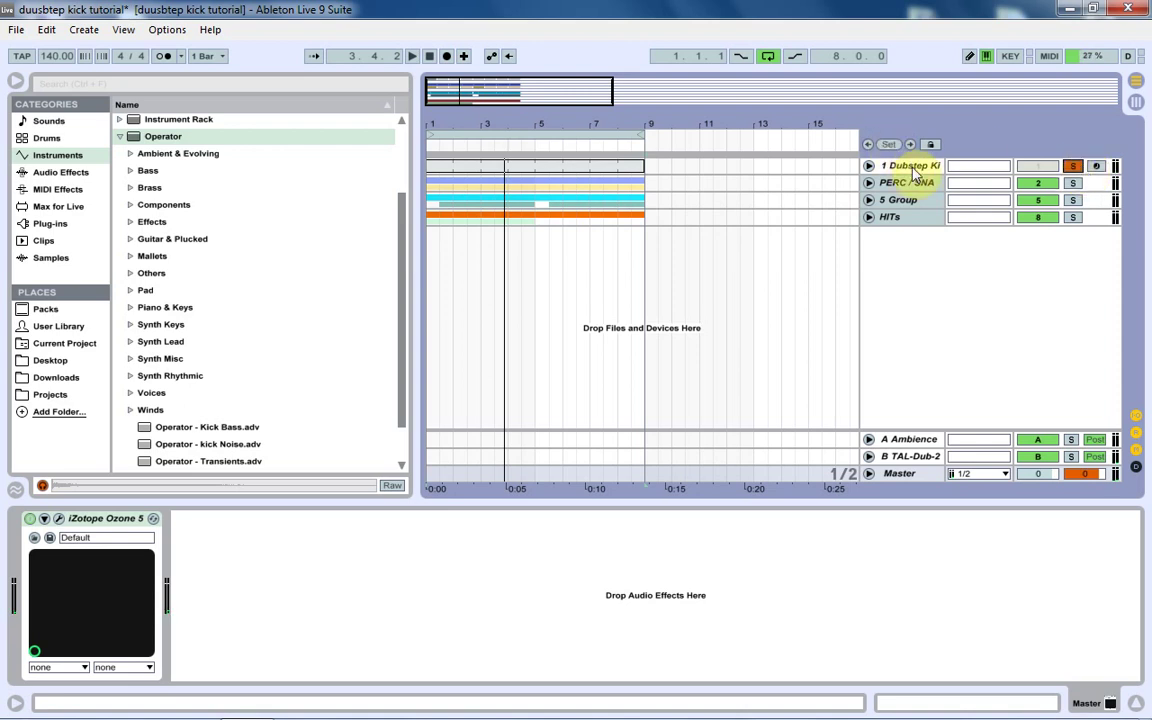
# Step: Open the kick clip, select its single short A1 note, play it, then deselect the clip
pyautogui.click(591, 174)
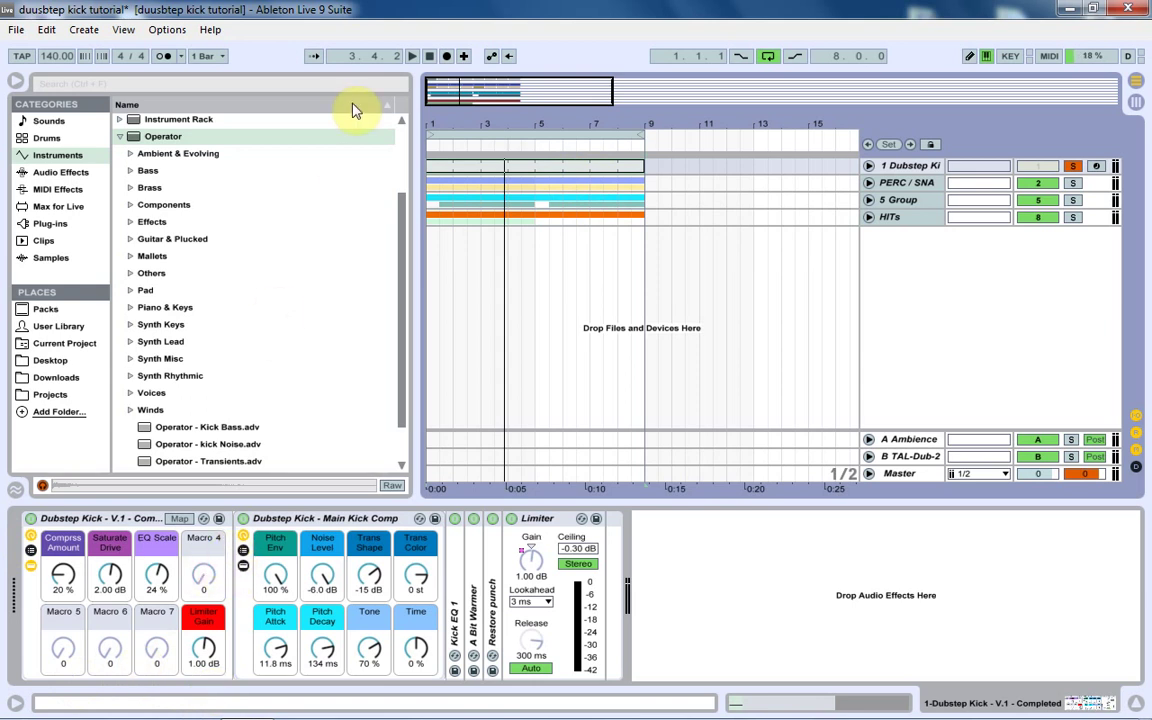
pyautogui.click(580, 167)
pyautogui.click(318, 579)
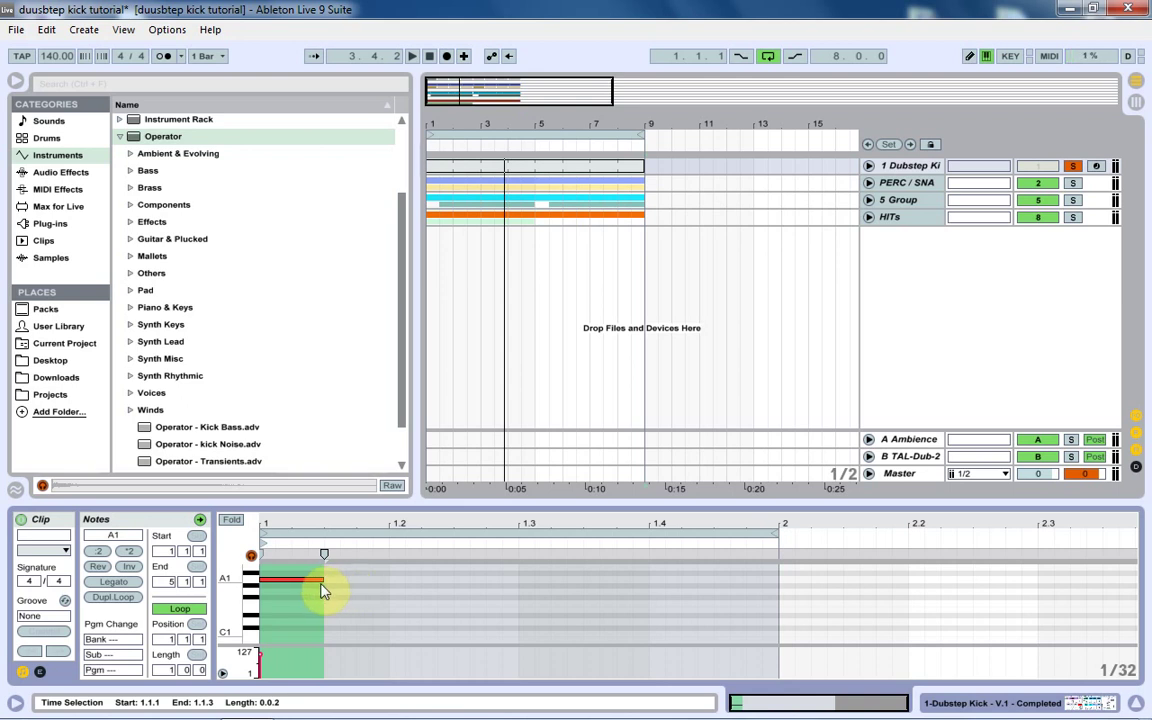
pyautogui.moveTo(330, 581)
pyautogui.mouseDown()
pyautogui.moveTo(545, 571)
pyautogui.moveTo(547, 583)
pyautogui.moveTo(325, 583)
pyautogui.mouseUp()
pyautogui.press('space')
pyautogui.press('space')
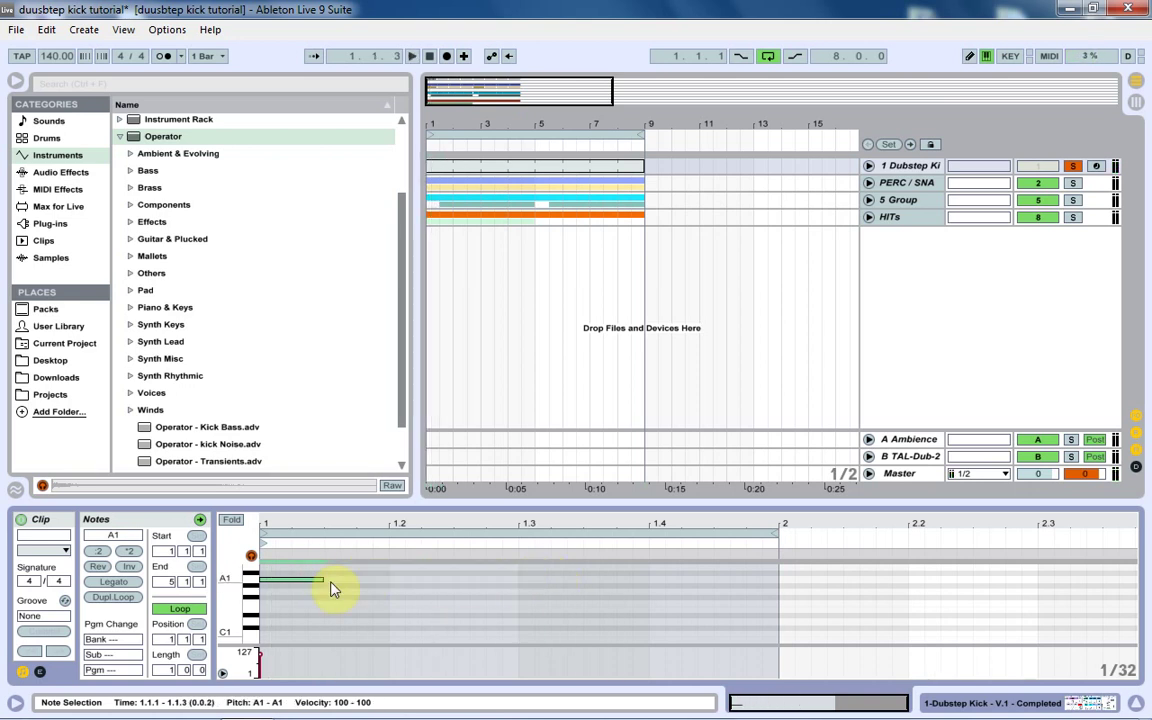
pyautogui.click(895, 199)
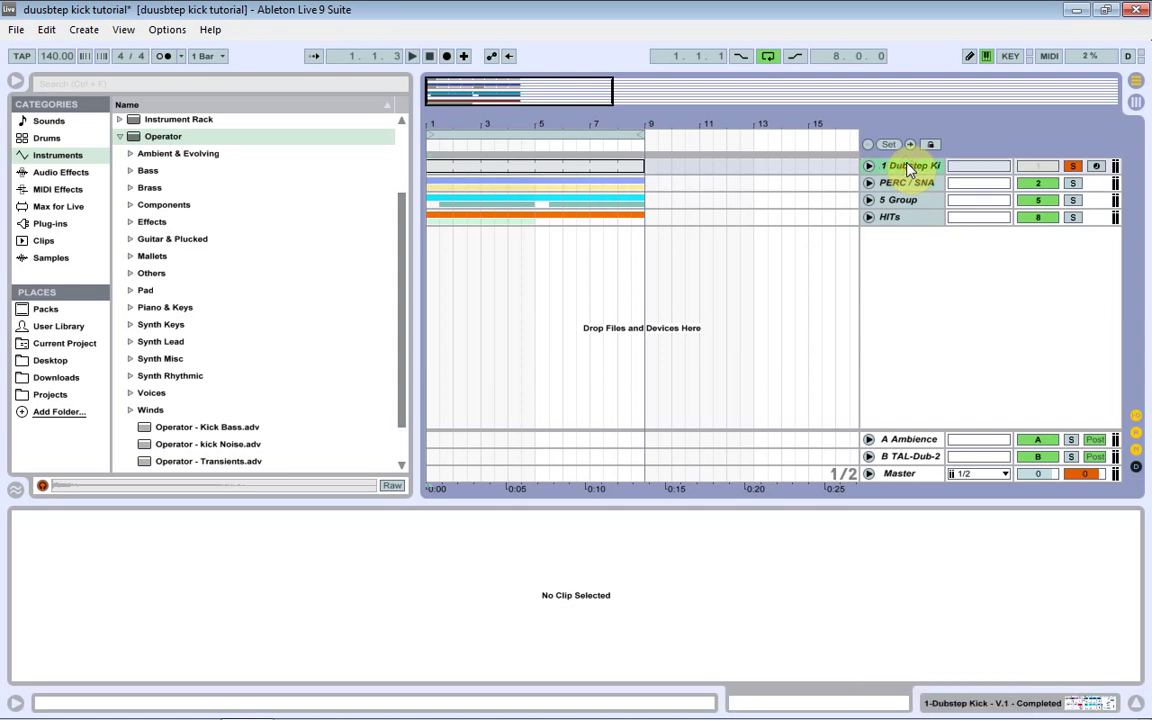
# Step: Insert a new MIDI track with Operator loaded and switch off oscillators D, C and B
pyautogui.hotkey('ctrl', 'shift', 't')
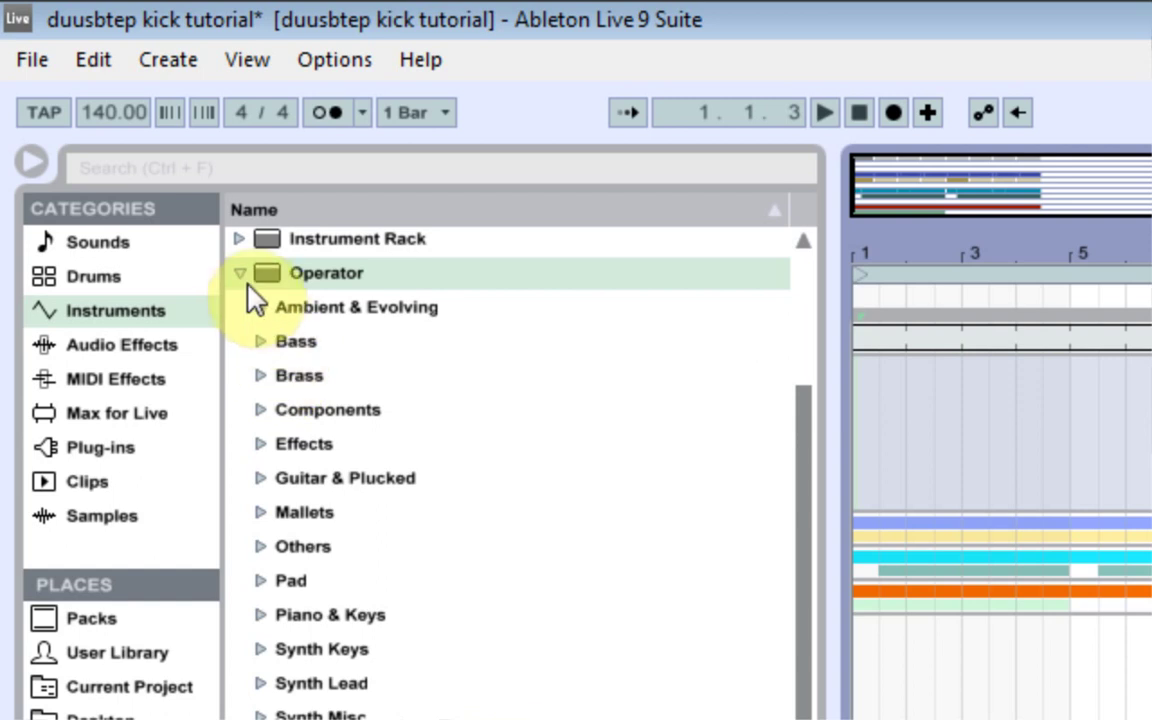
pyautogui.moveTo(270, 272); pyautogui.dragTo(864, 440)
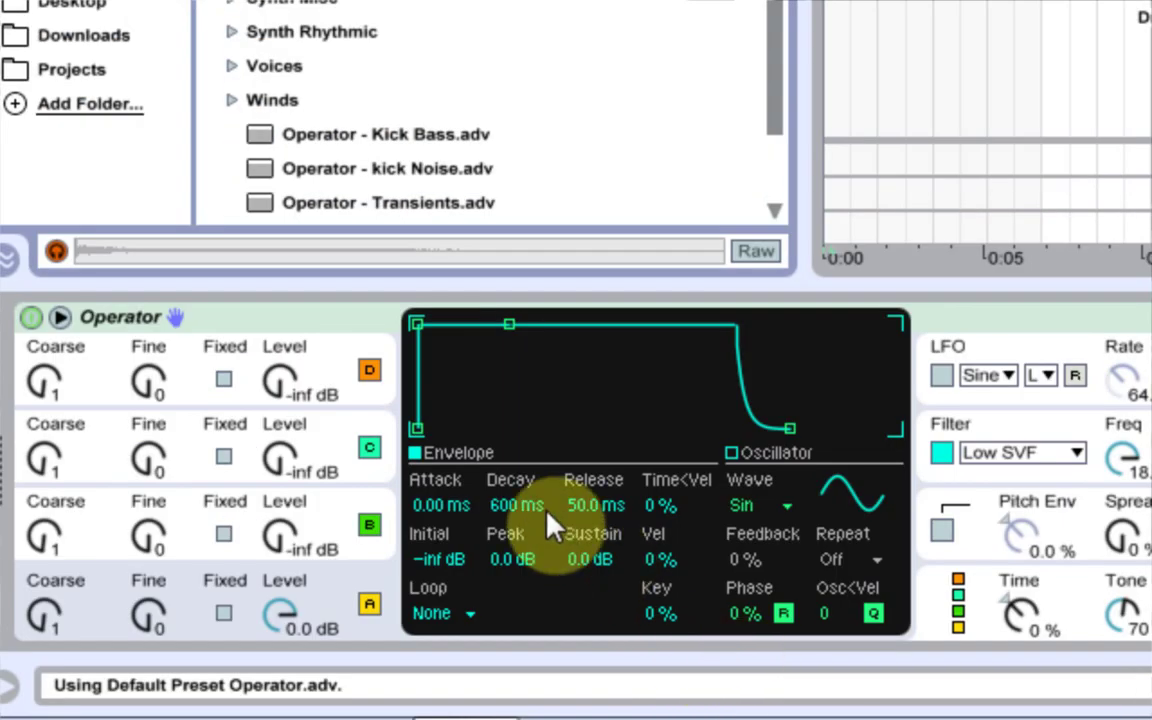
pyautogui.click(369, 371)
pyautogui.click(369, 447)
pyautogui.click(369, 524)
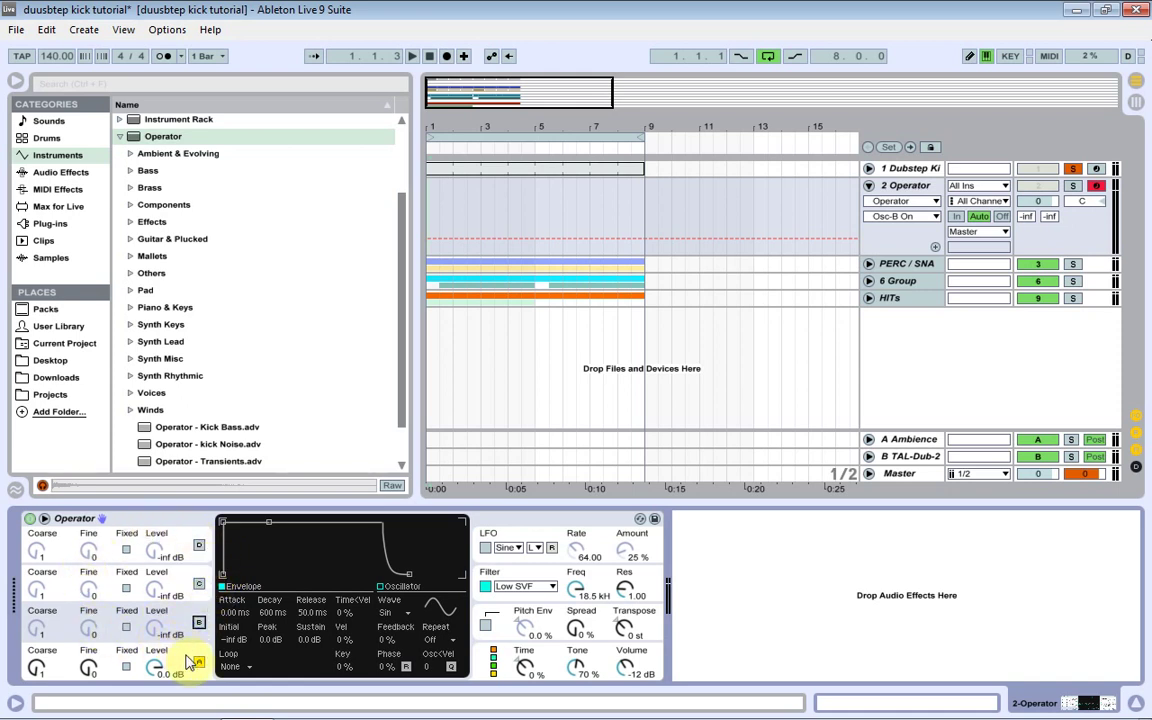
# Step: Copy the Dubstep Kick clip onto the Operator track, open it, and solo that track
pyautogui.click(188, 665)
pyautogui.click(637, 168)
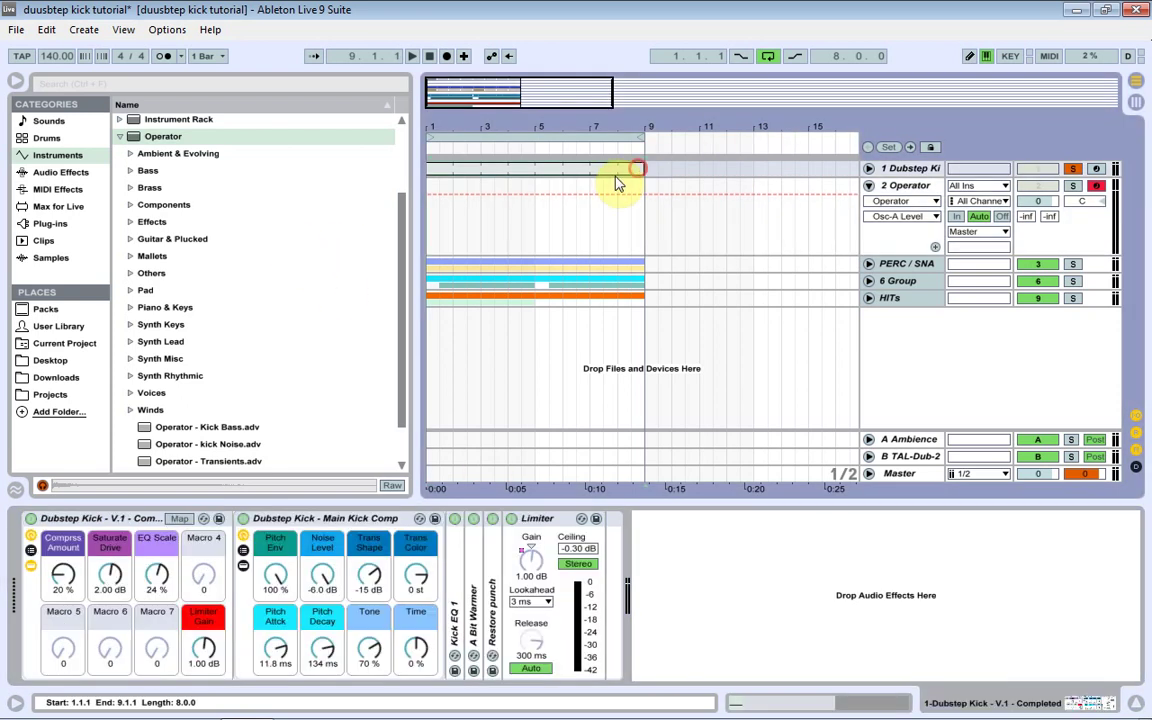
pyautogui.click(615, 226)
pyautogui.click(615, 226)
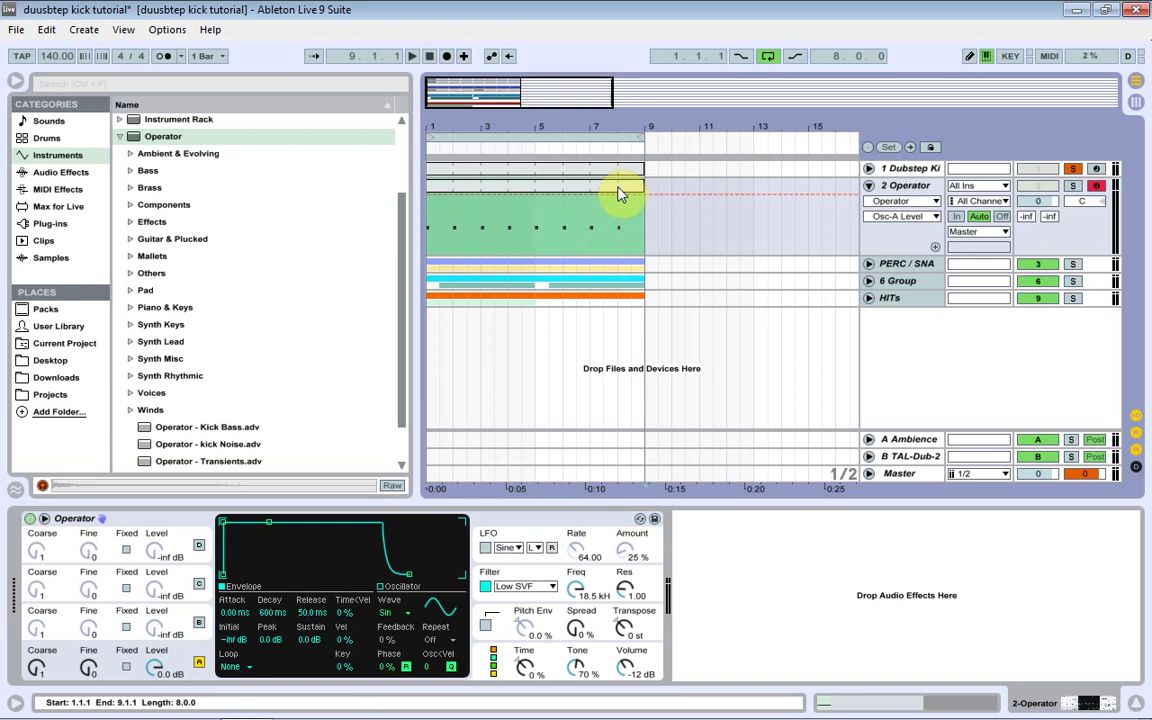
pyautogui.doubleClick(617, 188)
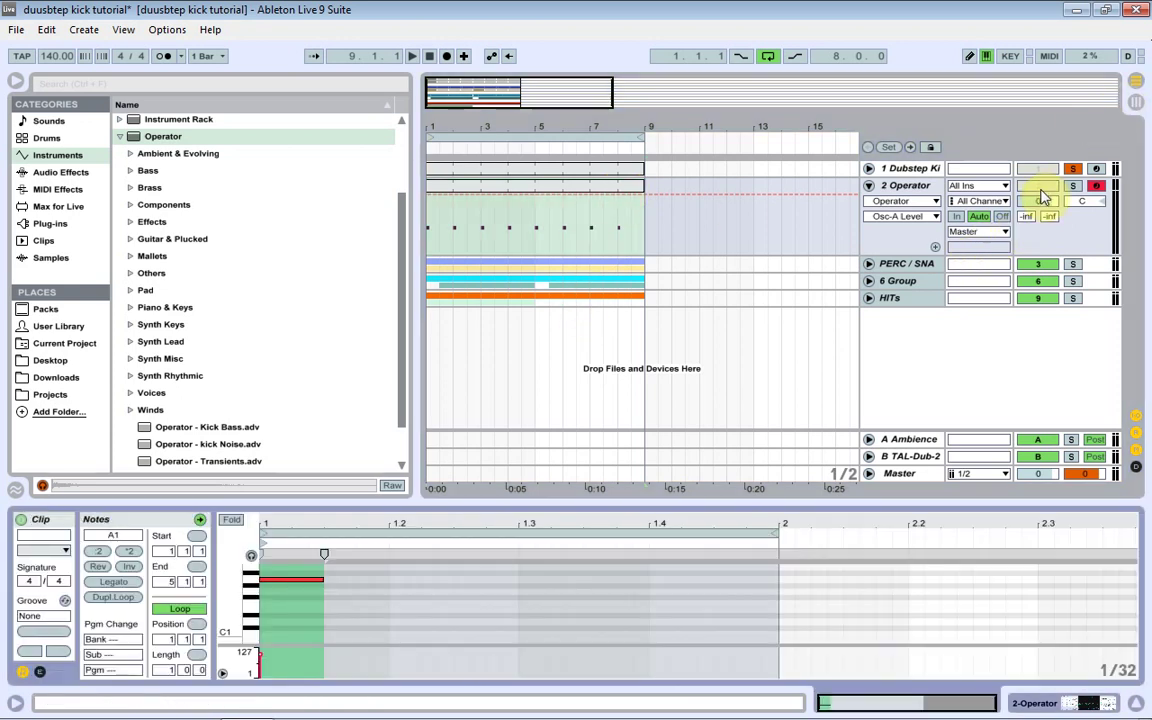
pyautogui.click(1072, 186)
# Step: Deactivate iZotope Ozone 5 on the Master, reselect Operator, and play the kick briefly
pyautogui.click(900, 473)
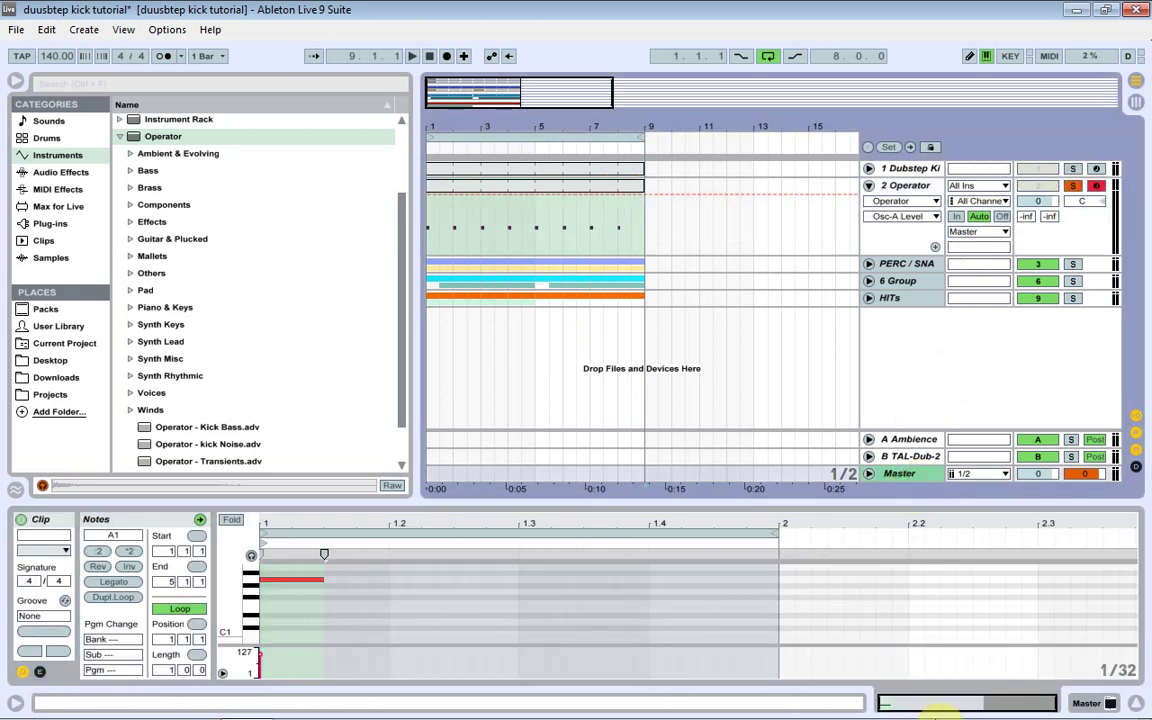
pyautogui.click(1087, 703)
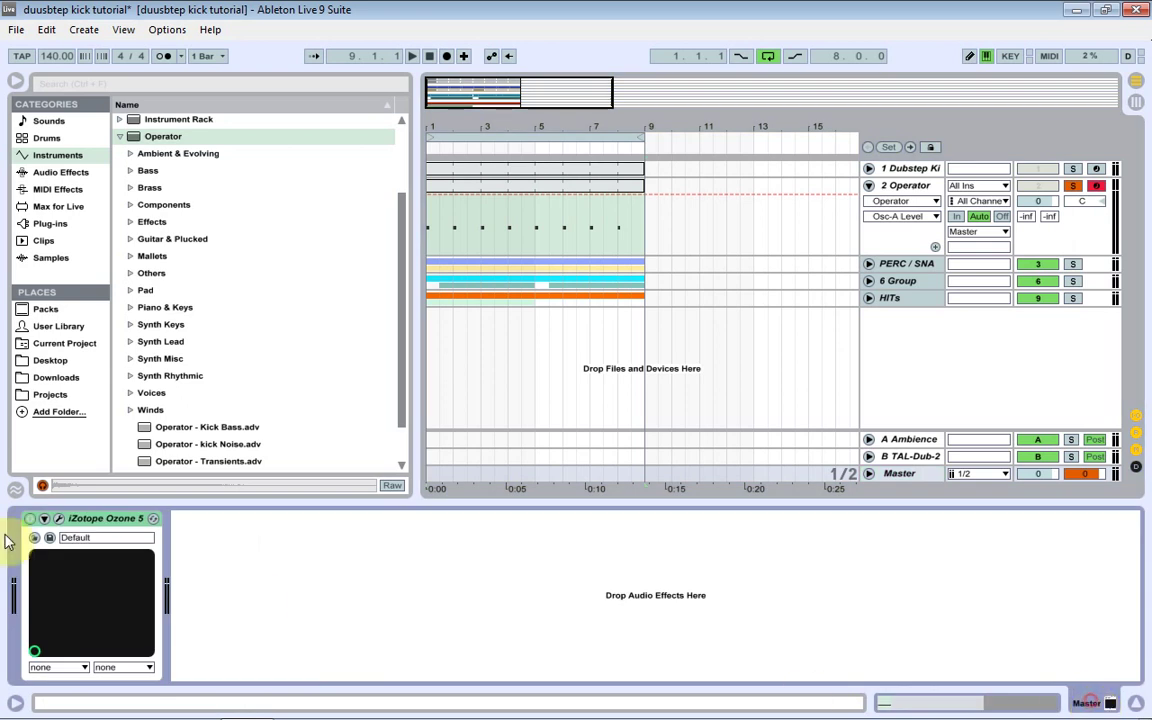
pyautogui.click(30, 518)
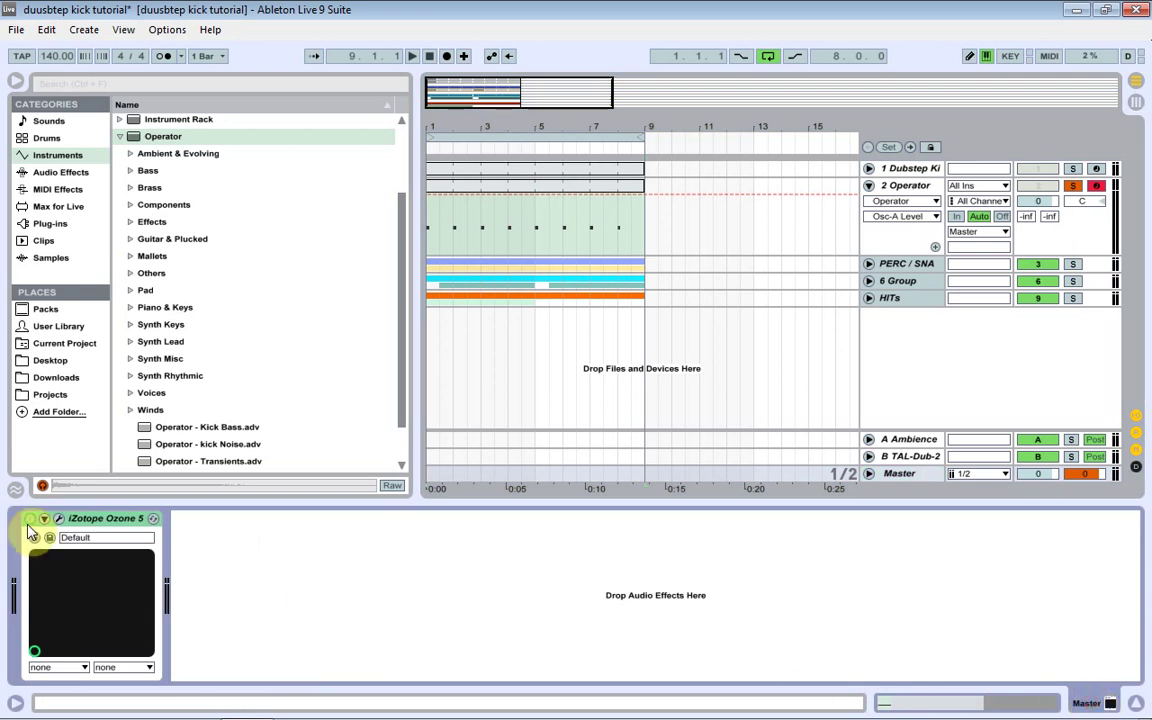
pyautogui.click(907, 187)
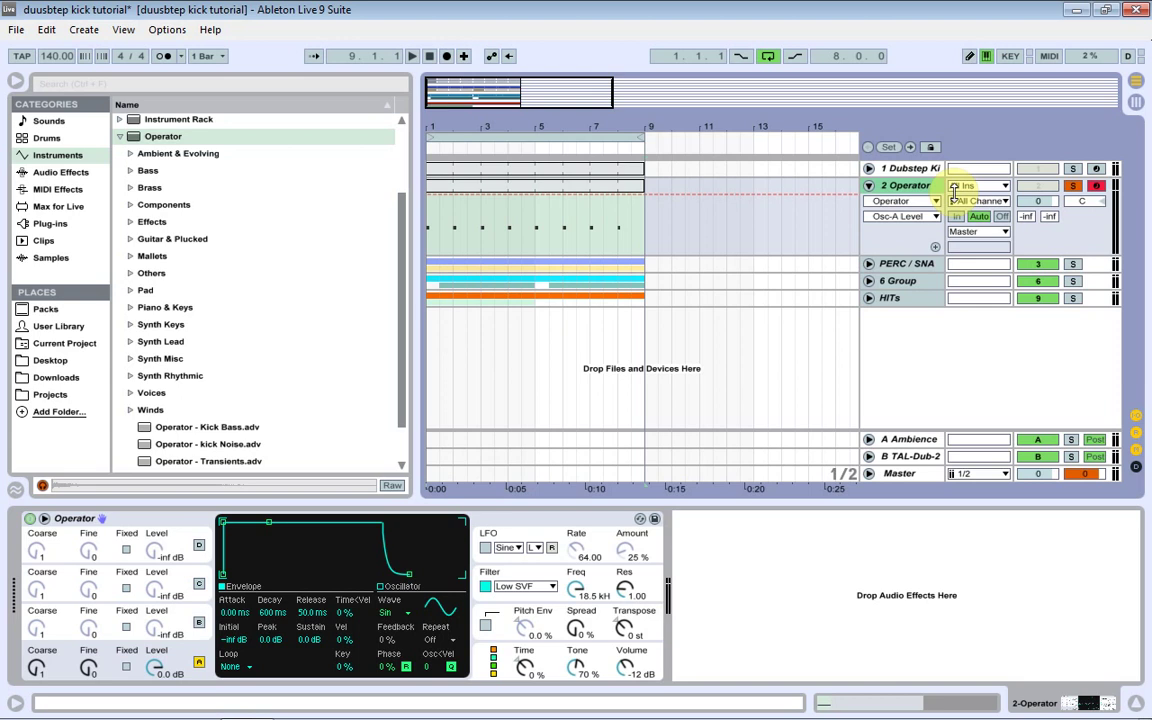
pyautogui.press('space')
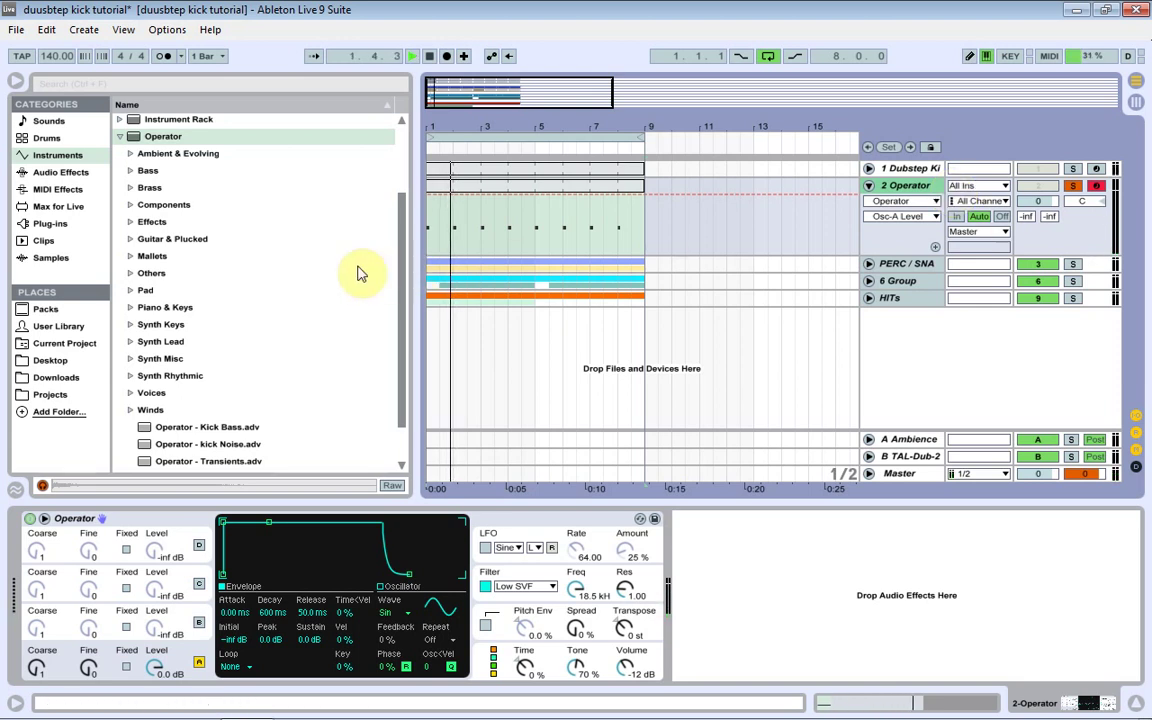
pyautogui.press('space')
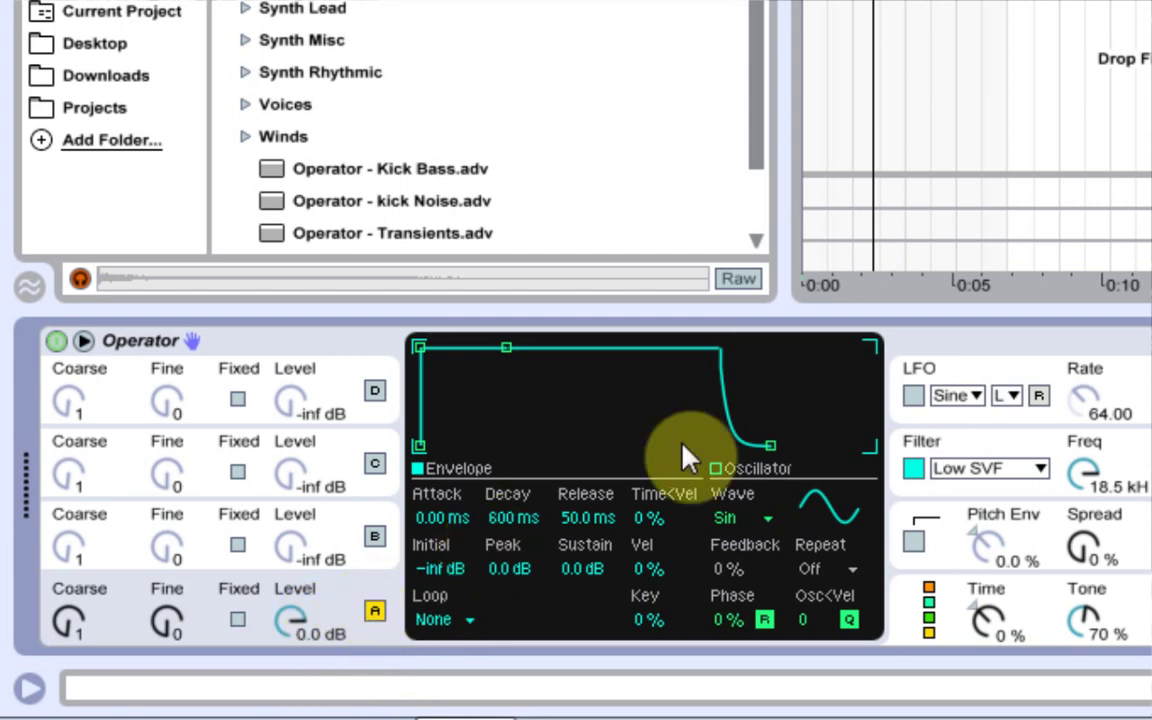
# Step: Draw a descending four-harmonic User wave over 16 partials and set oscillator phase to 45%
pyautogui.click(717, 466)
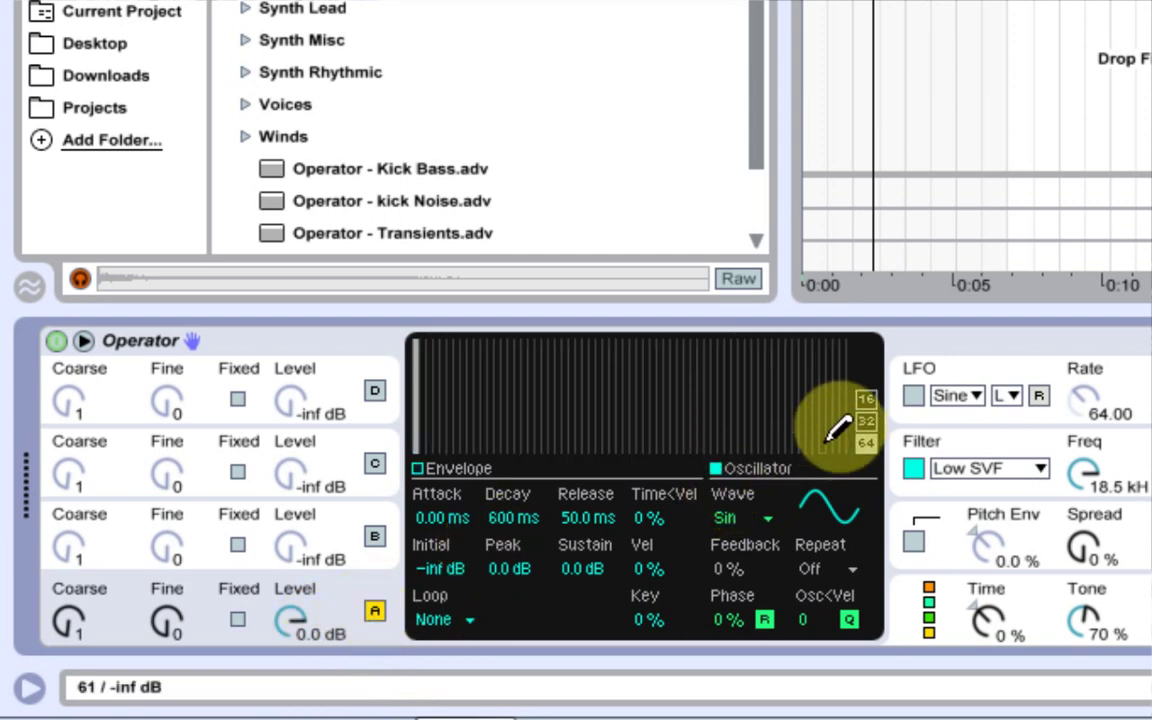
pyautogui.click(866, 399)
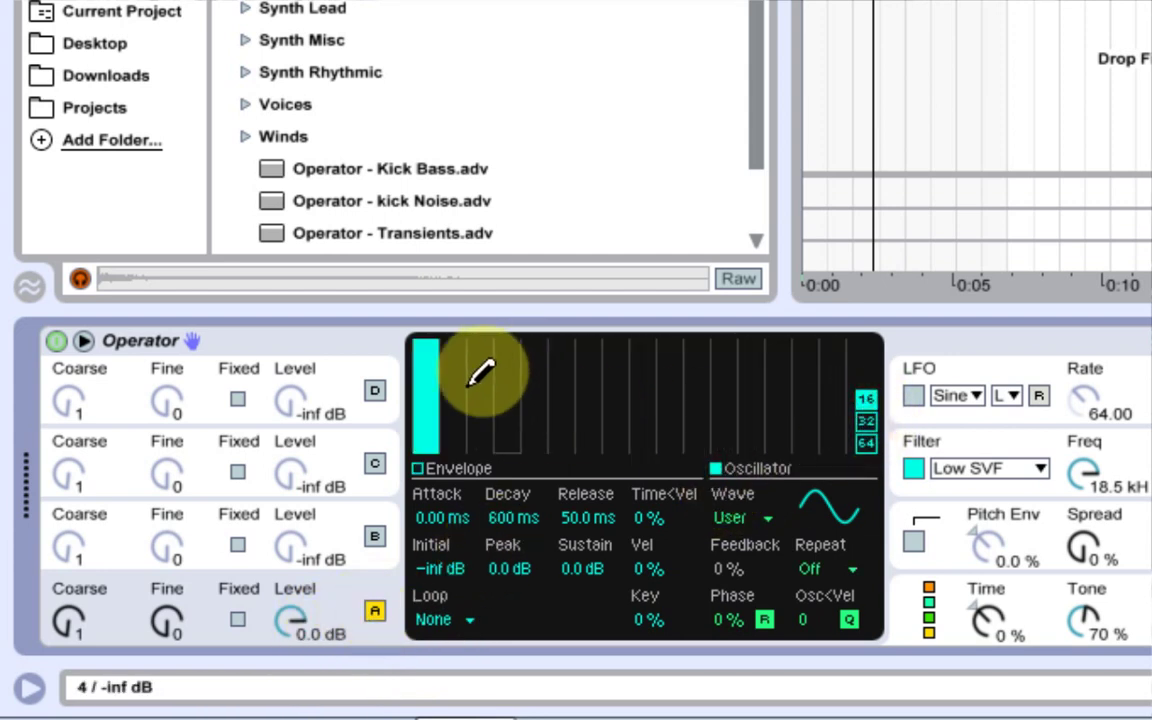
pyautogui.moveTo(481, 372)
pyautogui.mouseDown()
pyautogui.moveTo(463, 386)
pyautogui.moveTo(500, 412)
pyautogui.moveTo(468, 408)
pyautogui.moveTo(456, 389)
pyautogui.moveTo(455, 326)
pyautogui.moveTo(512, 418)
pyautogui.mouseUp()
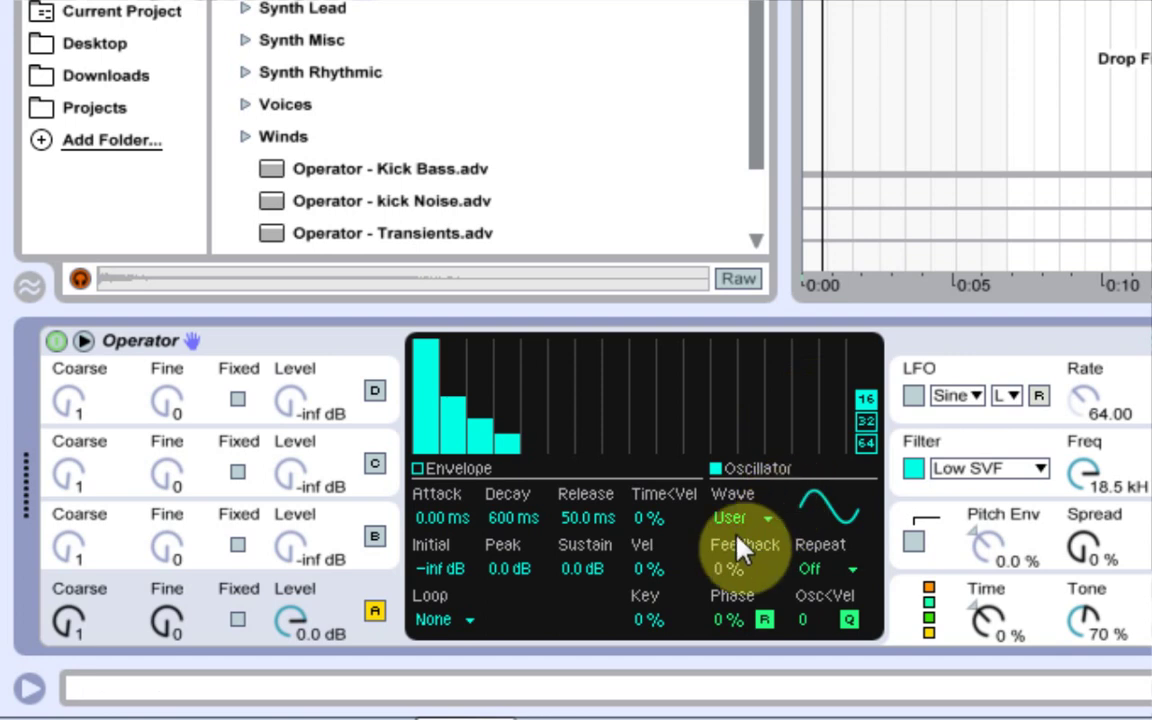
pyautogui.moveTo(722, 622); pyautogui.dragTo(722, 600)
# Step: Set envelope release to 134 ms, Low SVF cutoff to 179 Hz and resonance to 2.16
pyautogui.moveTo(583, 518)
pyautogui.mouseDown()
pyautogui.moveTo(572, 510)
pyautogui.moveTo(578, 530)
pyautogui.mouseUp()
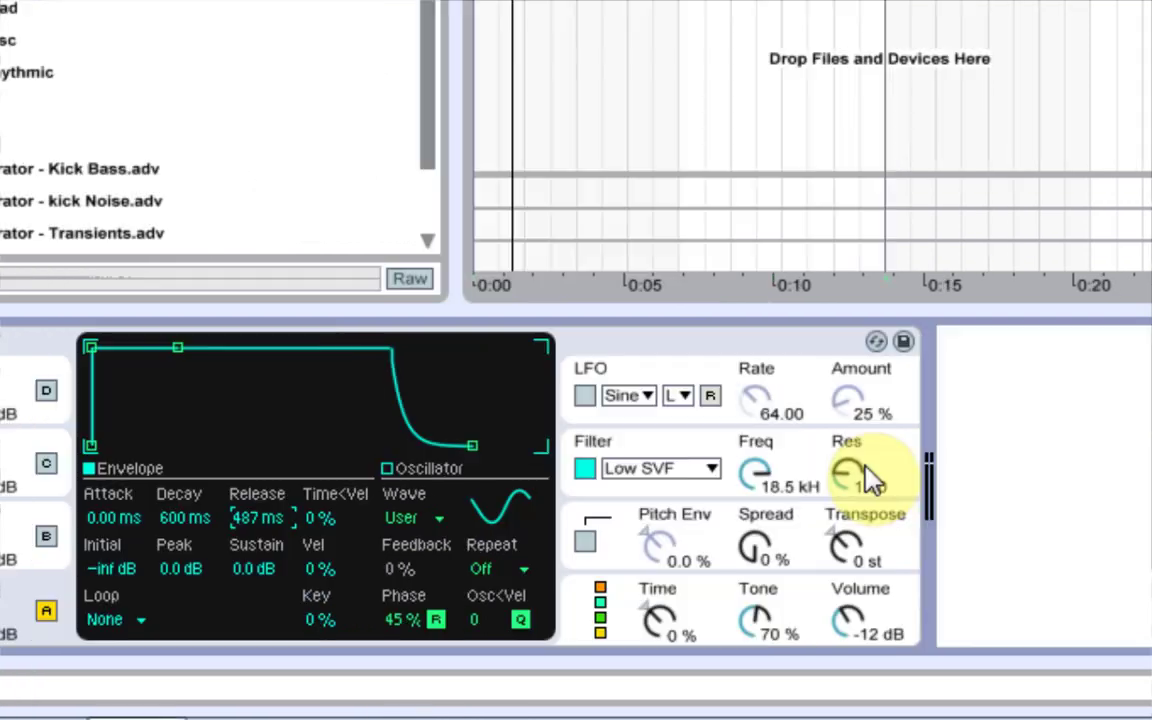
pyautogui.click(619, 445)
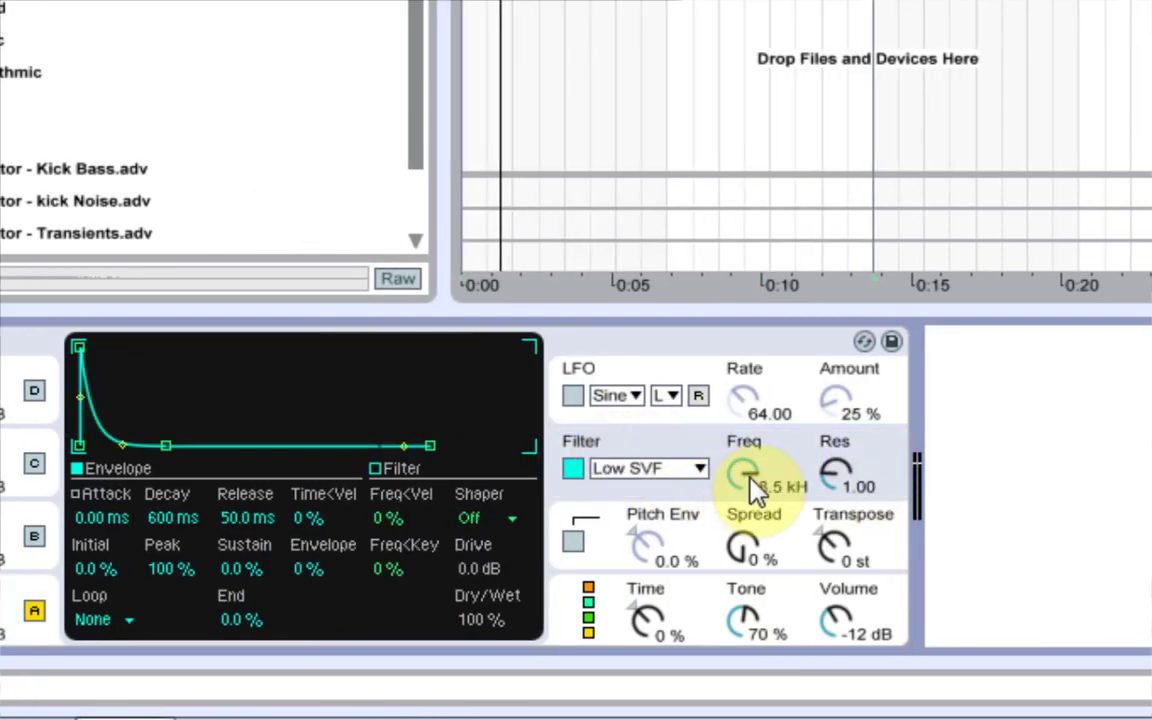
pyautogui.moveTo(748, 478); pyautogui.dragTo(748, 515)
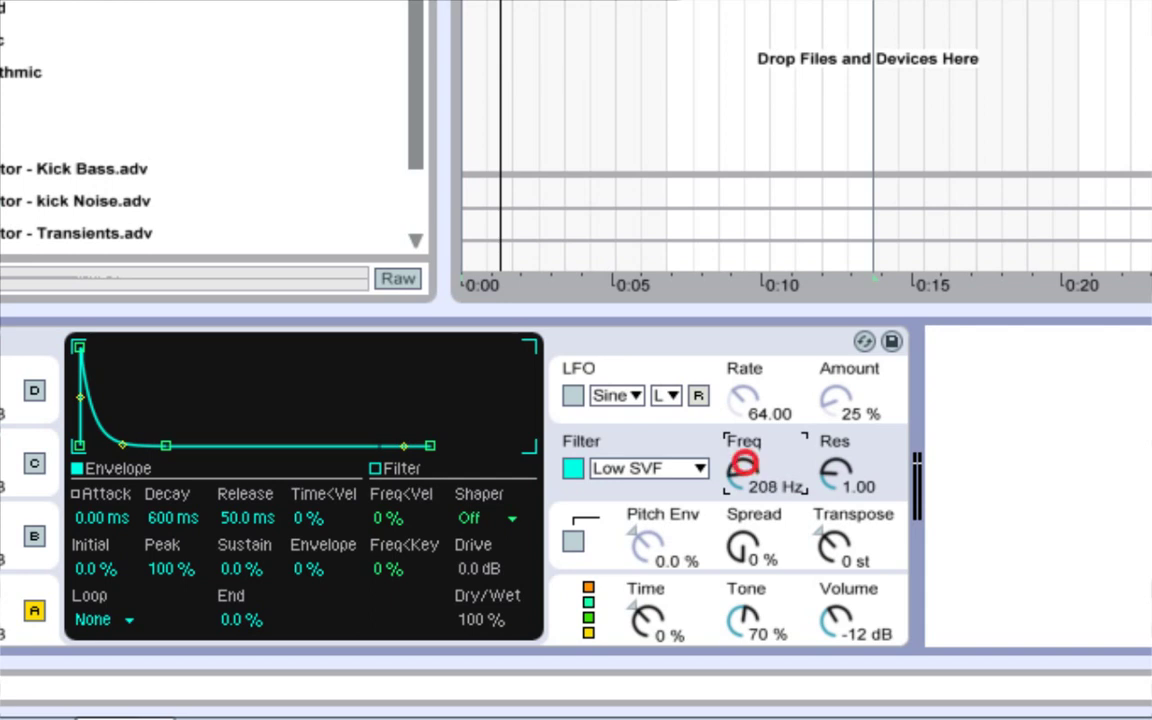
pyautogui.moveTo(745, 468); pyautogui.dragTo(748, 476)
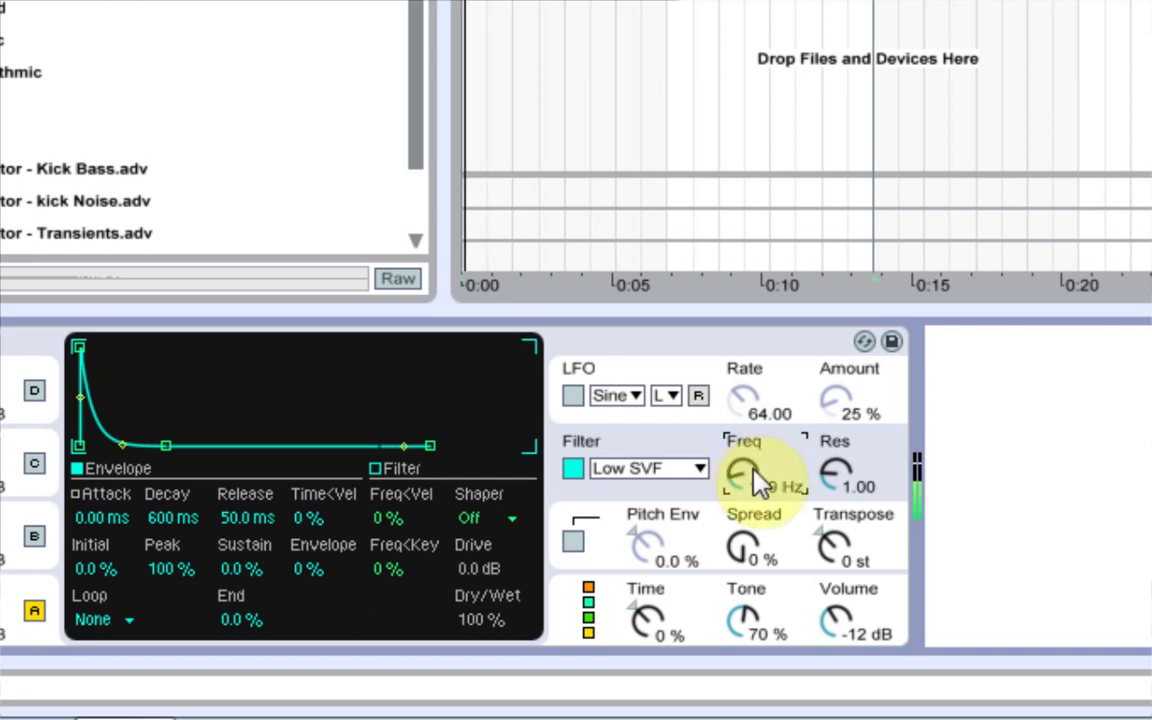
pyautogui.moveTo(836, 474); pyautogui.dragTo(836, 446)
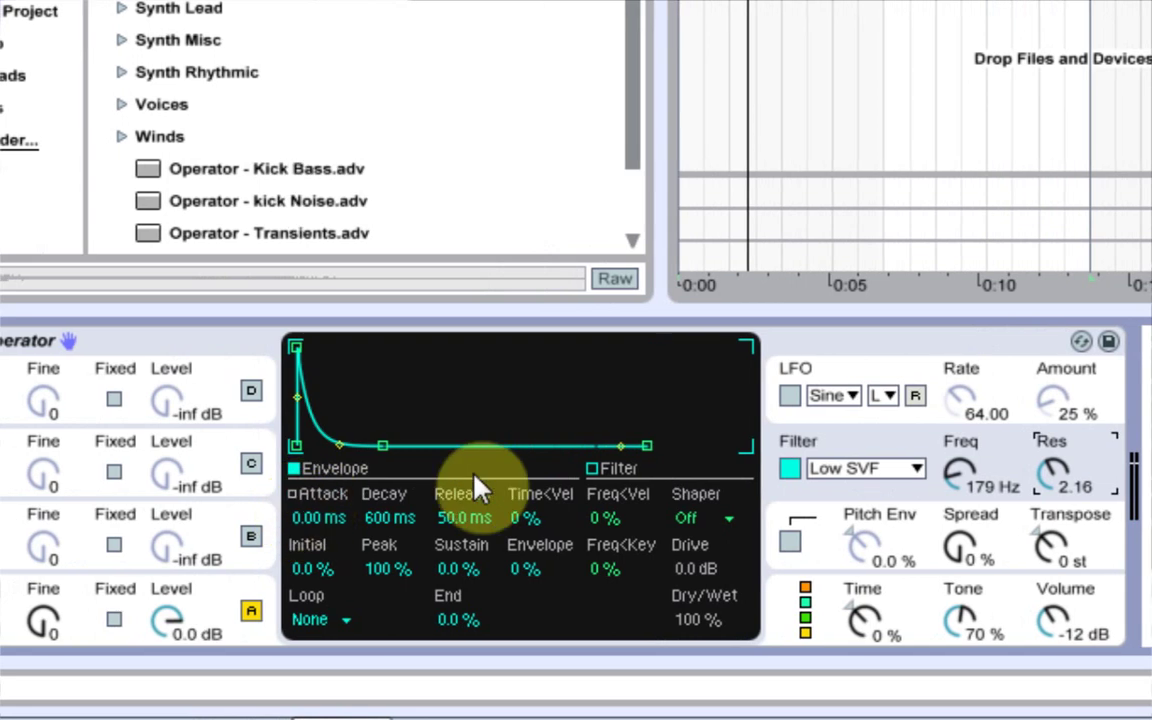
# Step: Enable the pitch envelope at 100% amount with destination set to oscillator A
pyautogui.click(790, 541)
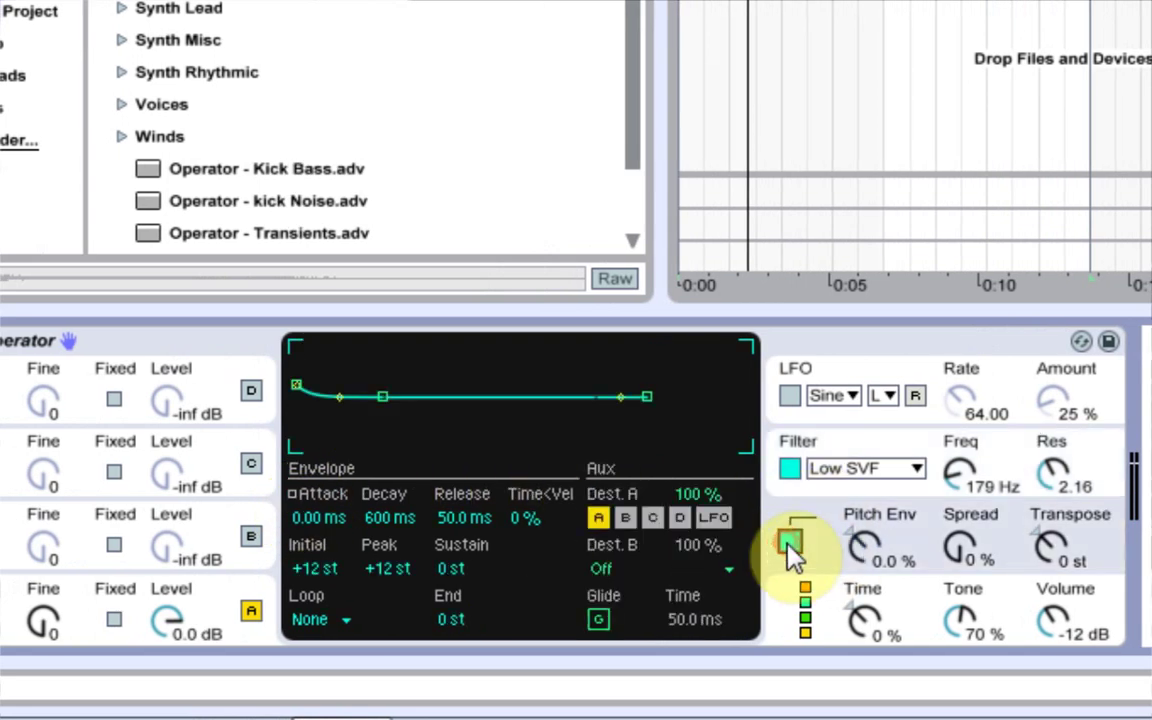
pyautogui.moveTo(864, 548); pyautogui.dragTo(864, 510)
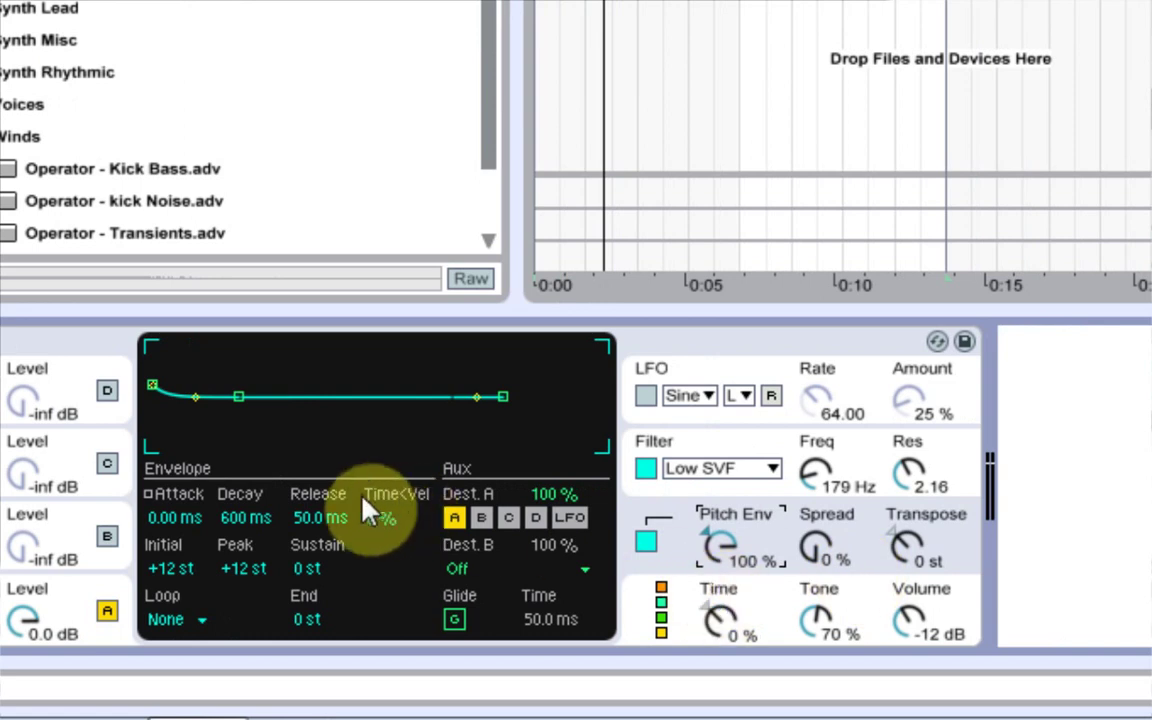
pyautogui.click(481, 517)
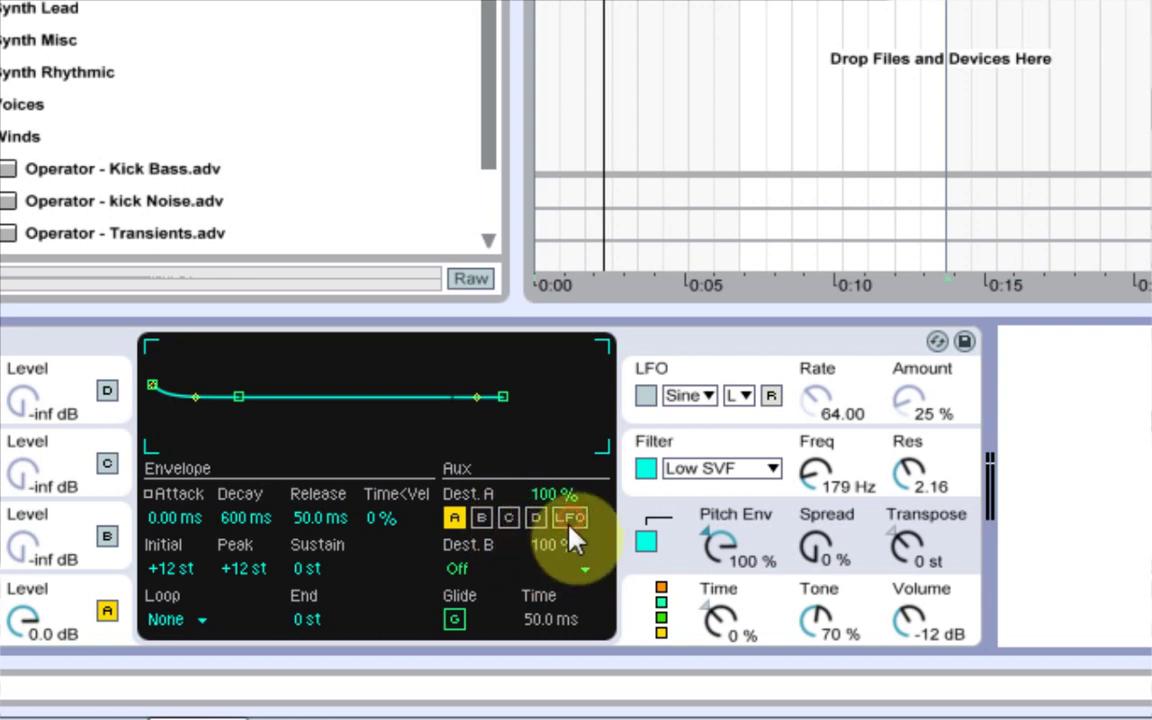
pyautogui.click(493, 518)
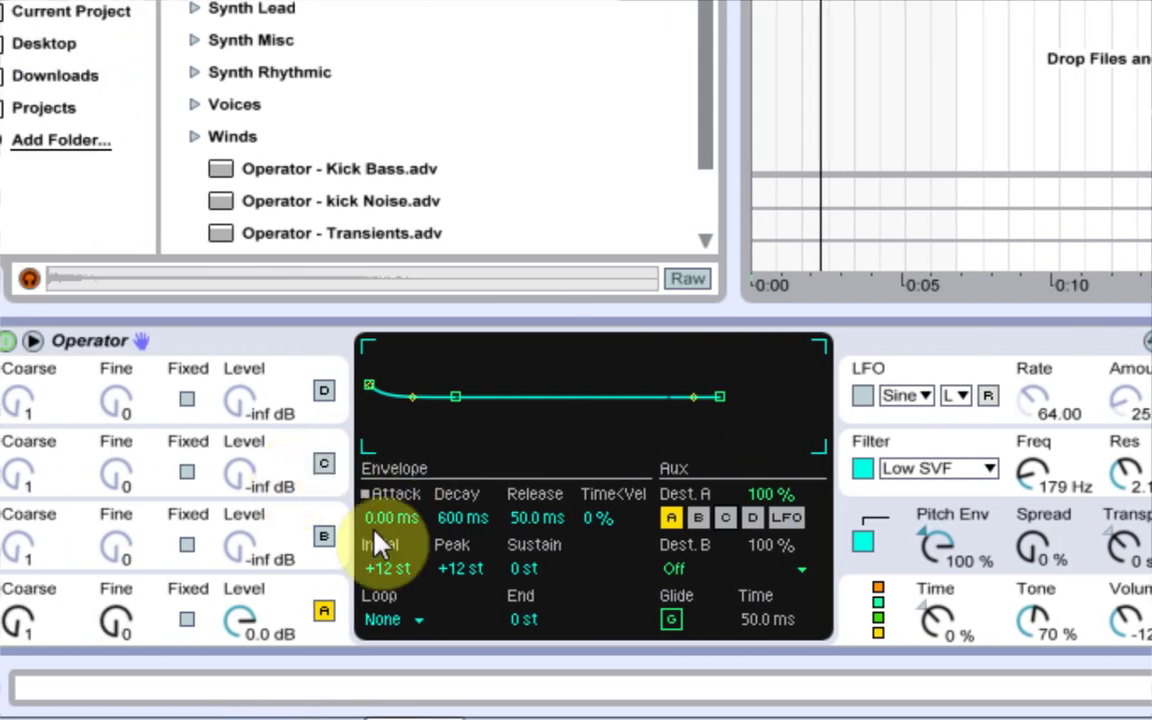
# Step: Enter pitch envelope times: attack 11.8 ms, decay 134 ms, release 174 ms
pyautogui.click(240, 518)
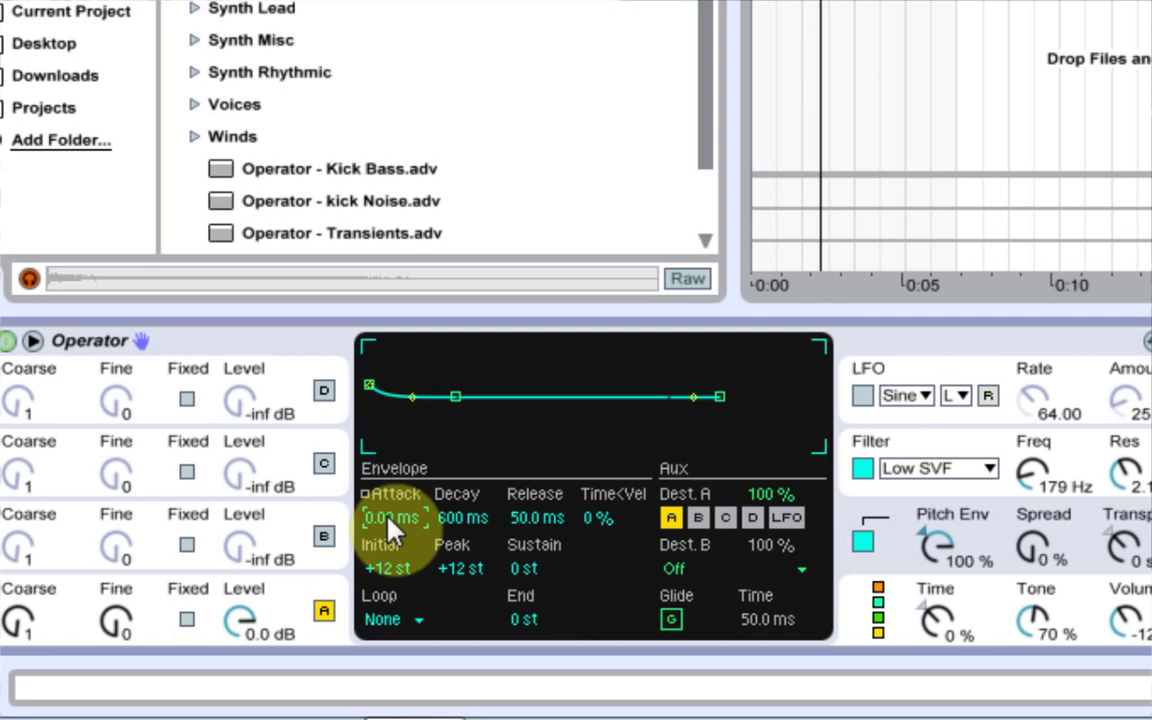
pyautogui.write('11.8')
pyautogui.press('Return')
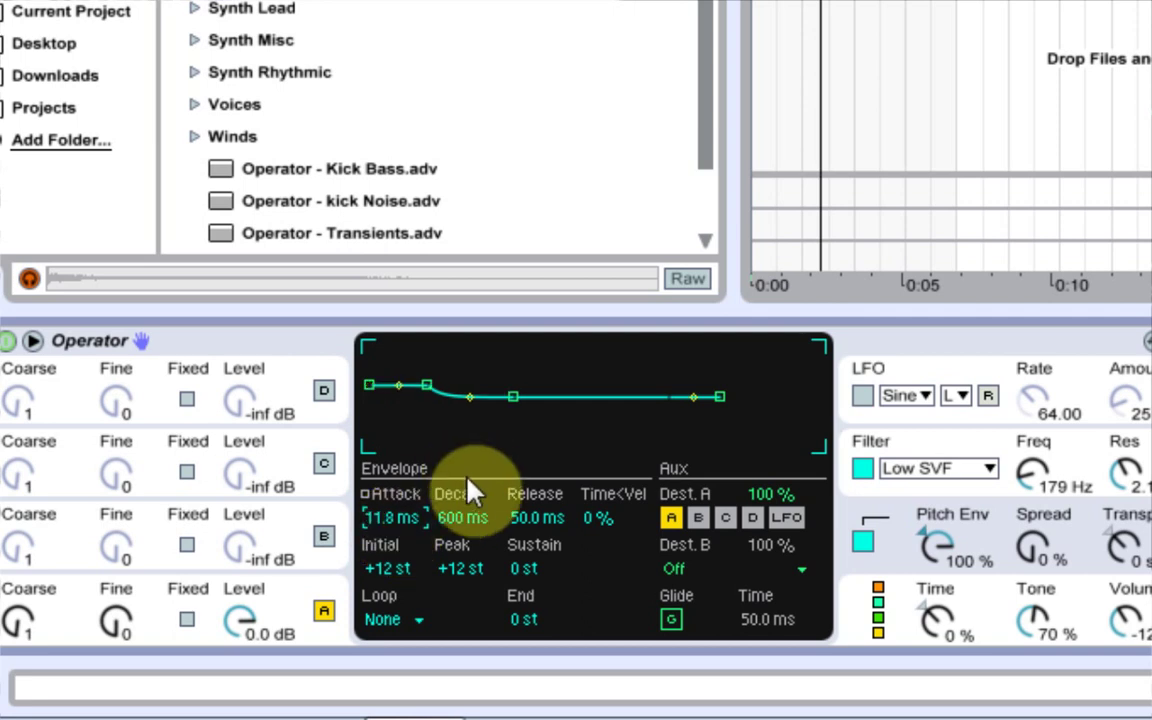
pyautogui.click(462, 519)
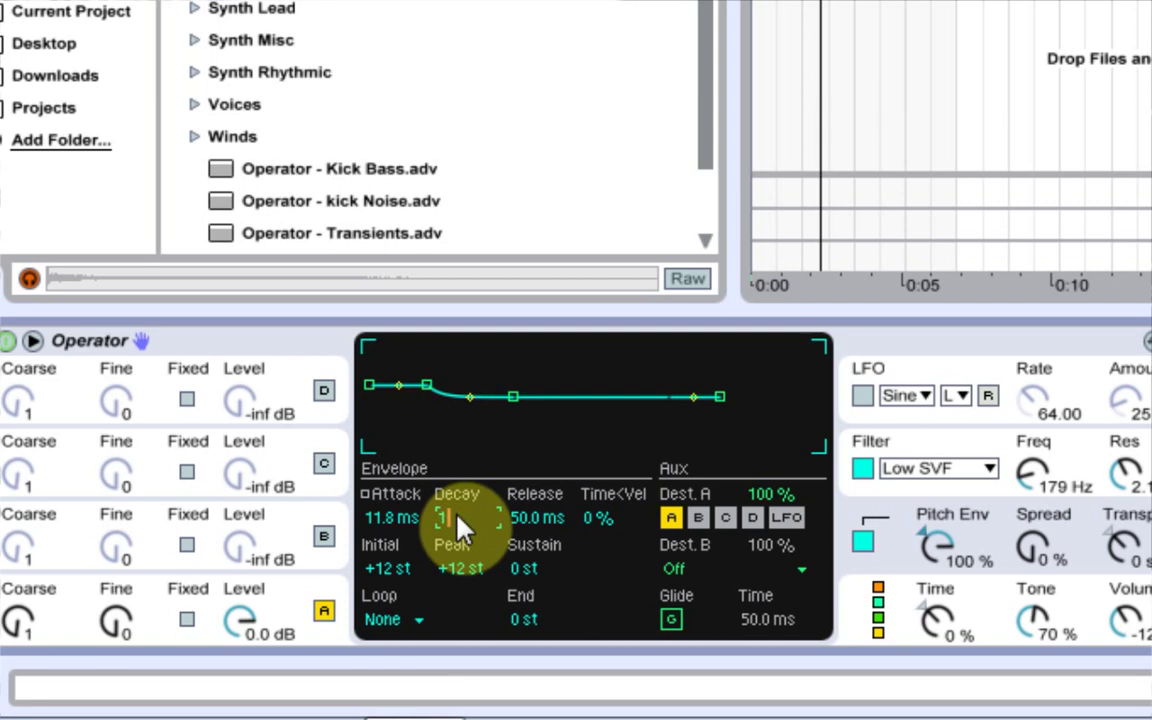
pyautogui.write('134 ms')
pyautogui.press('Return')
pyautogui.click(530, 527)
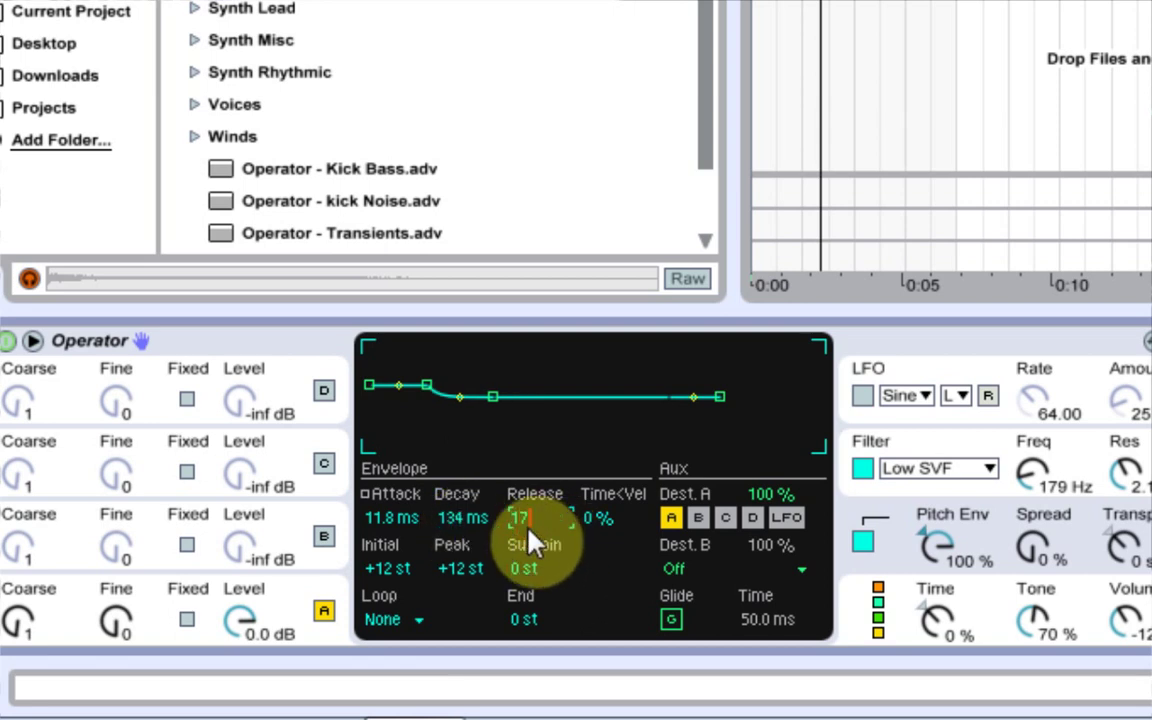
pyautogui.press('Return')
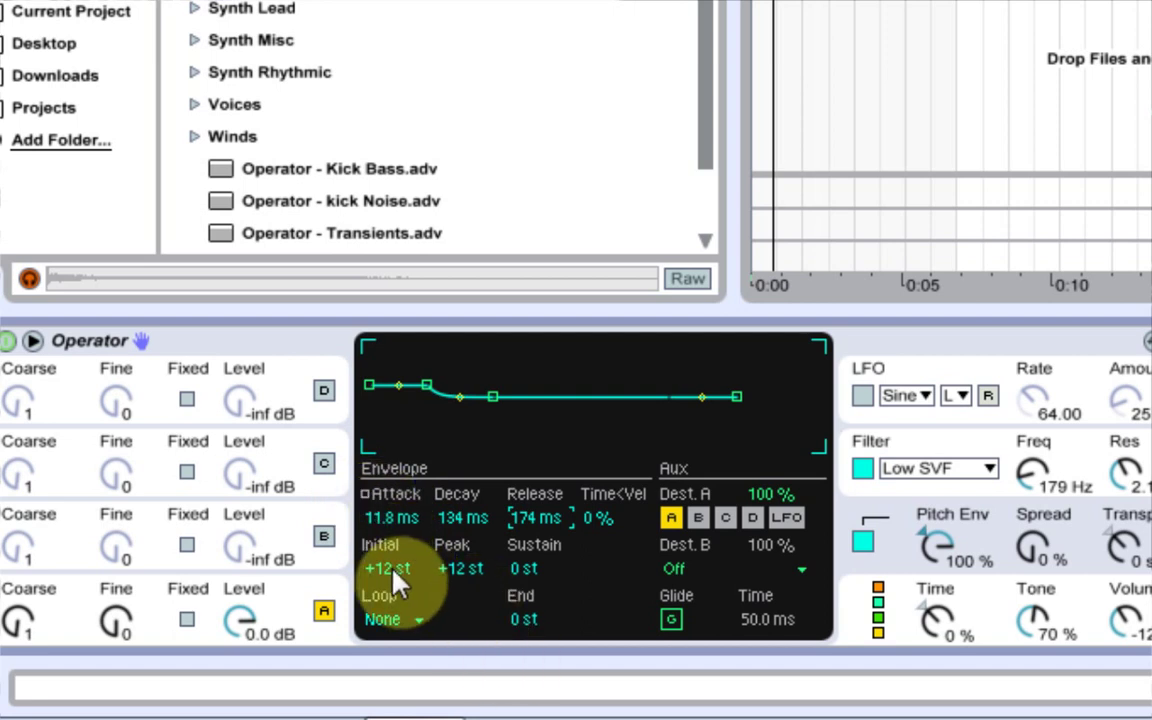
# Step: Make the pitch envelope Initial +48 st, Sustain −12 st, End −24 st, and Operator volume −4.5 dB
pyautogui.moveTo(390, 575); pyautogui.dragTo(357, 565)
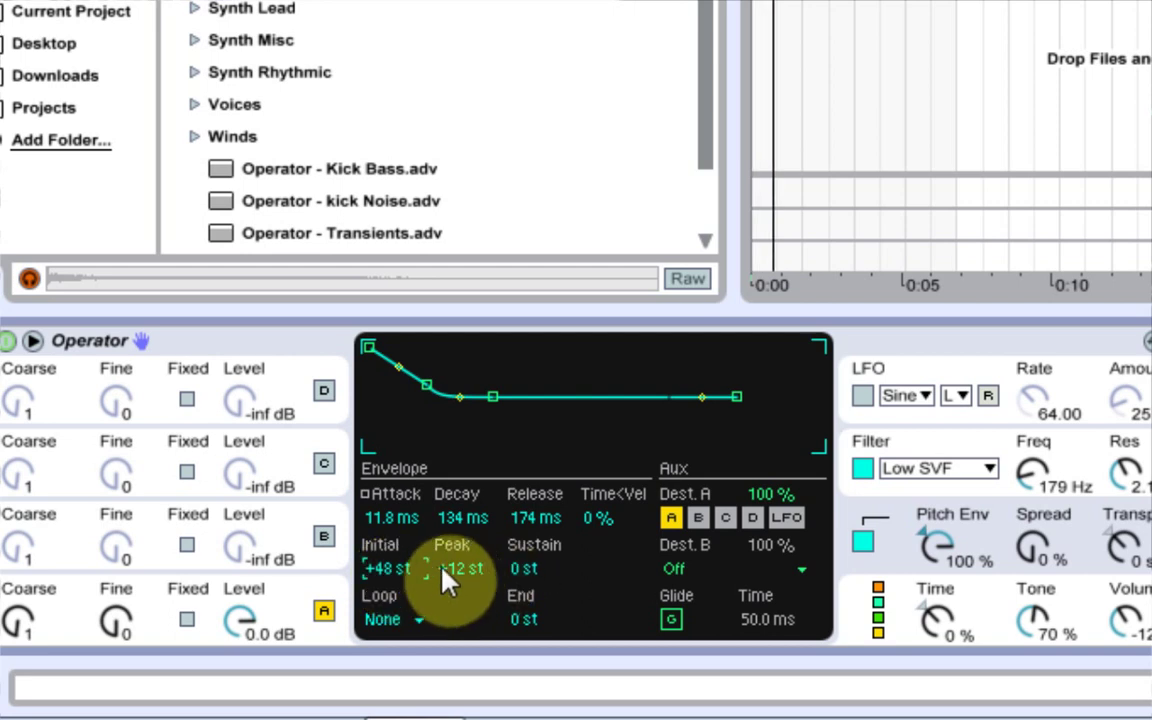
pyautogui.moveTo(521, 568); pyautogui.dragTo(524, 585)
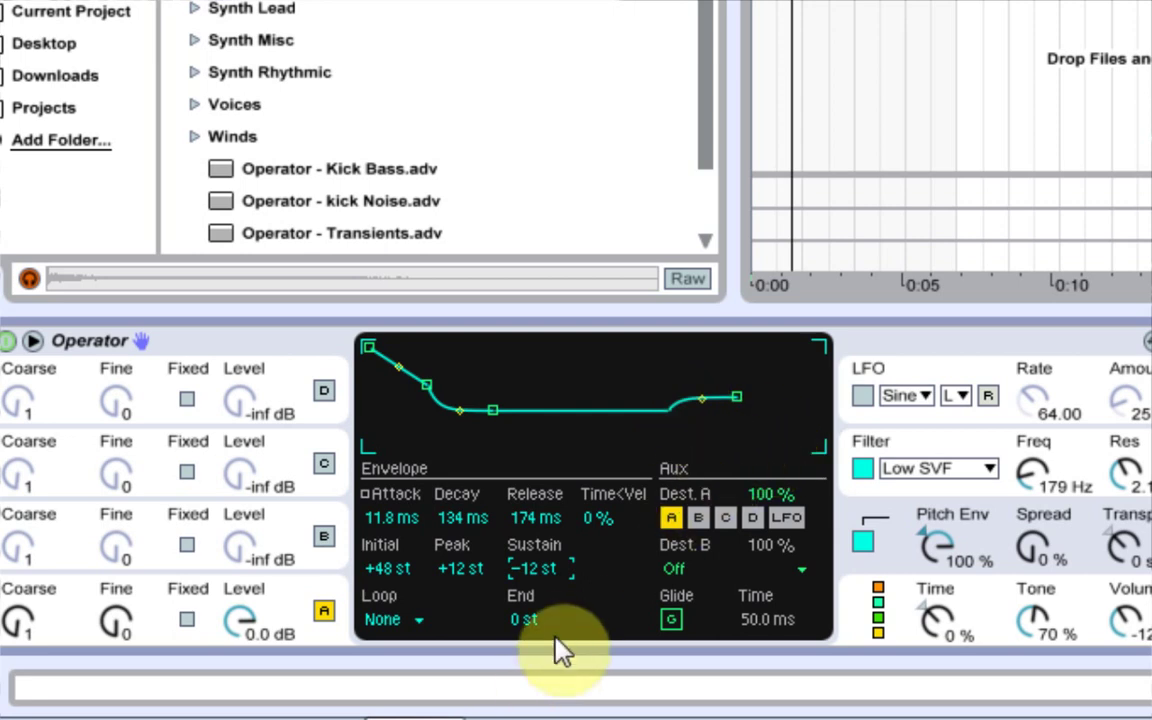
pyautogui.moveTo(517, 617); pyautogui.dragTo(517, 682)
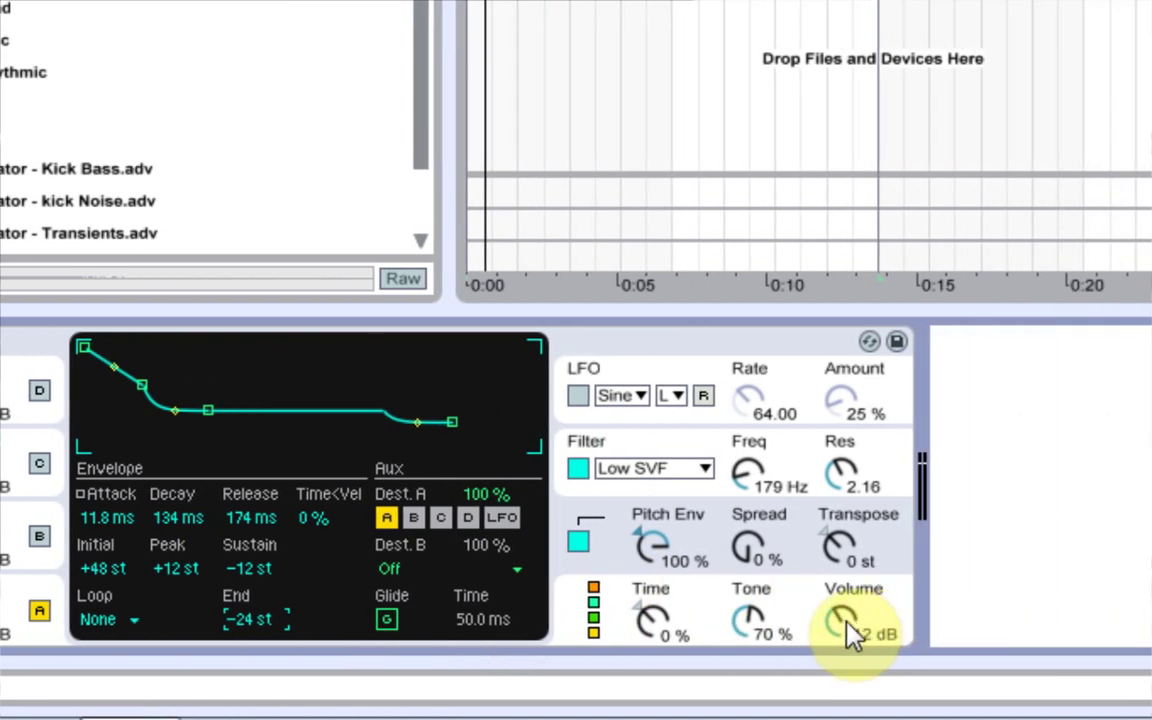
pyautogui.moveTo(846, 623); pyautogui.dragTo(846, 601)
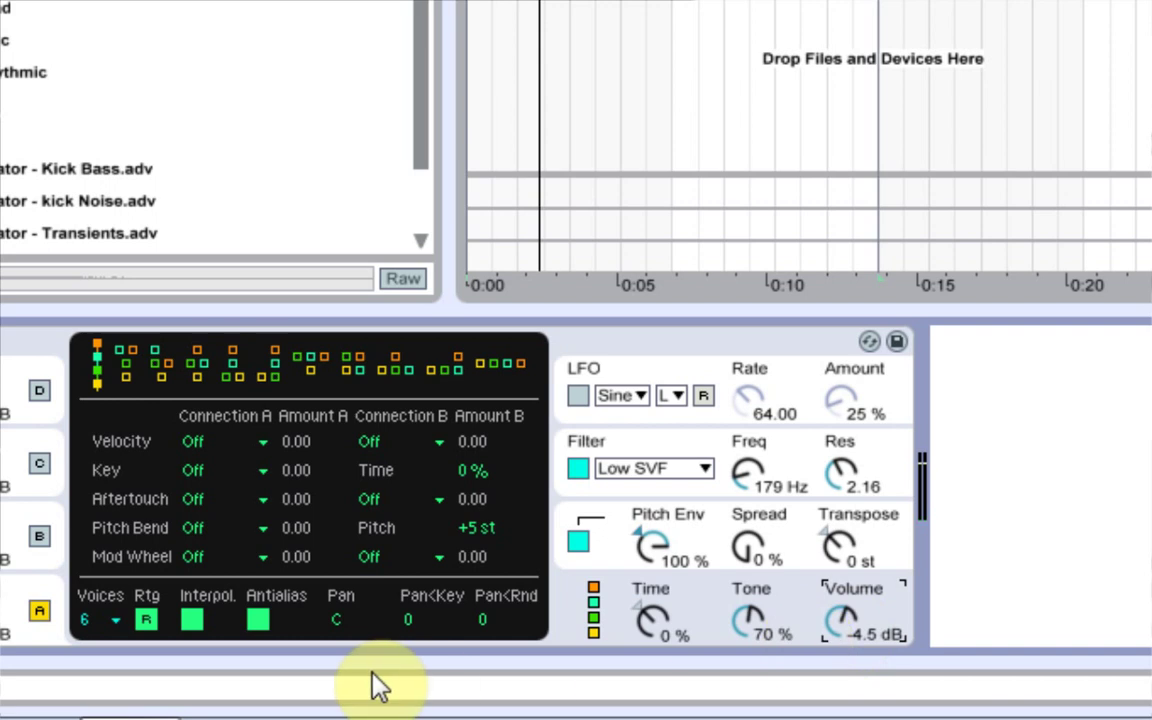
# Step: Show the pitch envelope slope controls and set attack slope to 100%, decay slope to about 80%
pyautogui.click(612, 545)
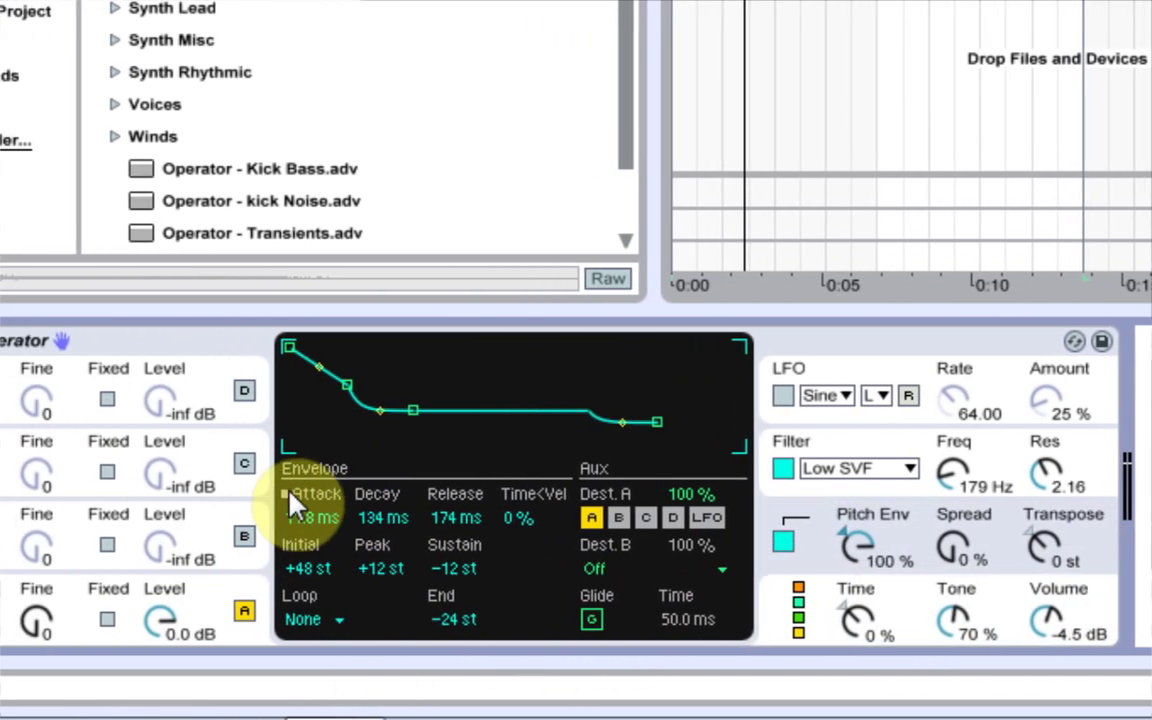
pyautogui.moveTo(301, 512)
pyautogui.mouseDown()
pyautogui.moveTo(332, 499)
pyautogui.moveTo(291, 496)
pyautogui.moveTo(300, 512)
pyautogui.mouseUp()
pyautogui.click(295, 495)
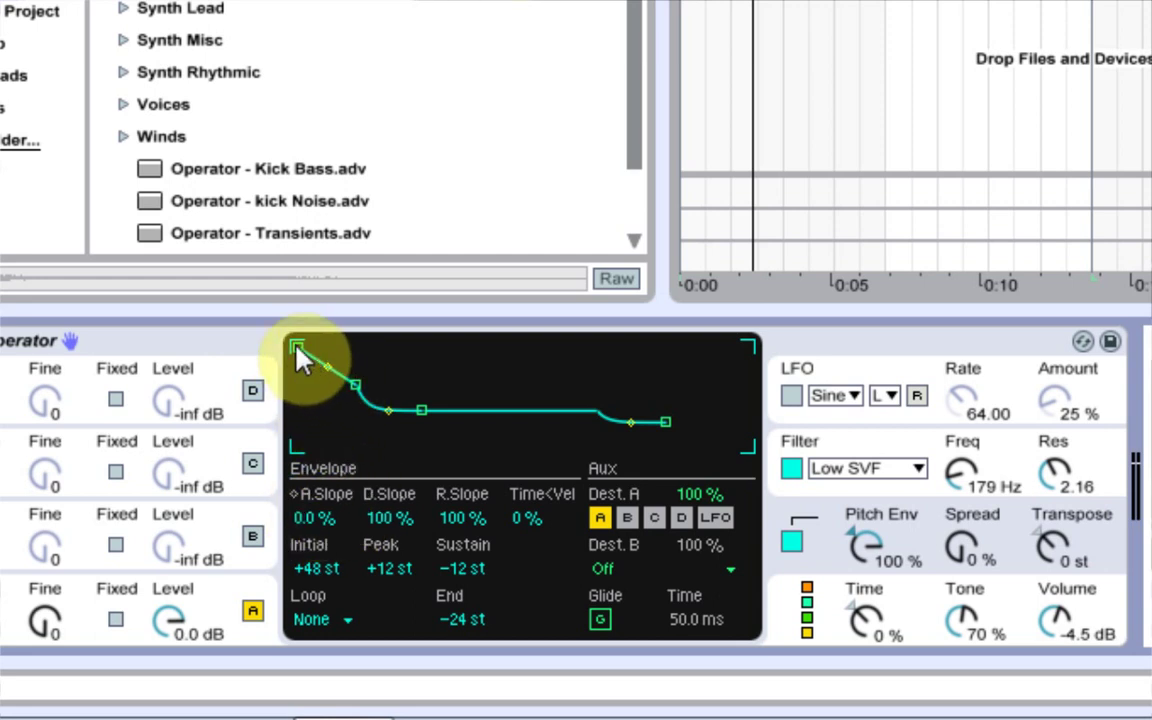
pyautogui.click(303, 520)
pyautogui.moveTo(303, 520); pyautogui.dragTo(303, 450)
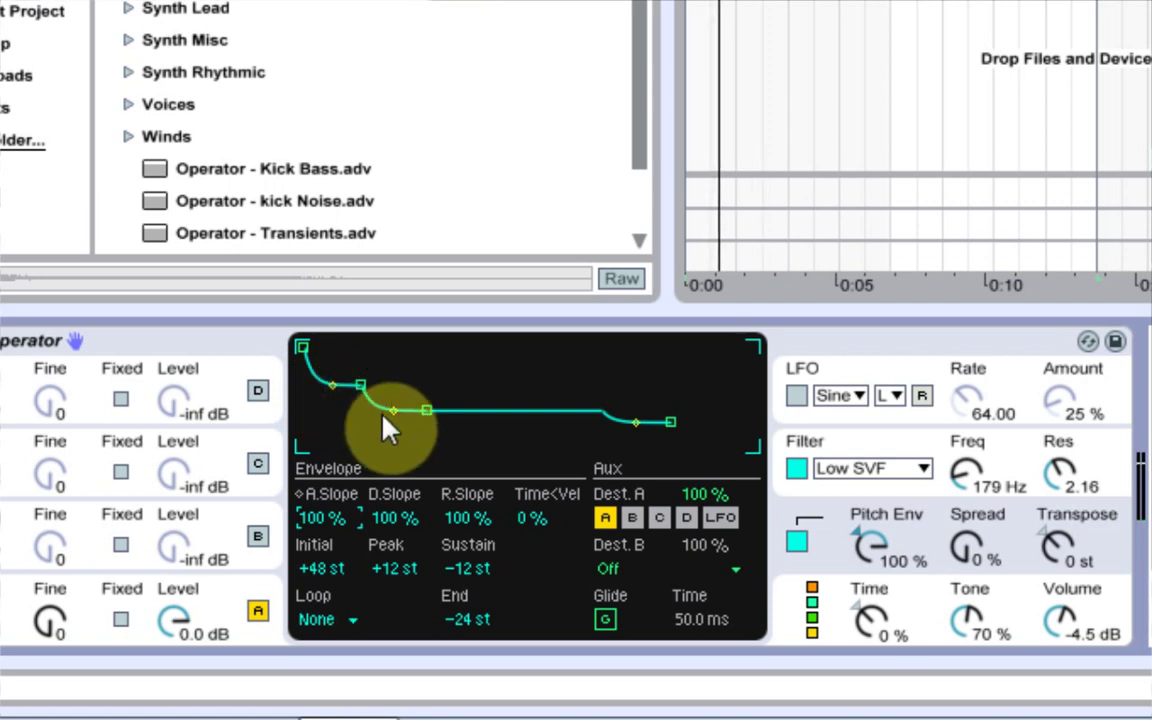
pyautogui.click(395, 522)
pyautogui.moveTo(393, 518)
pyautogui.mouseDown()
pyautogui.moveTo(393, 549)
pyautogui.moveTo(397, 527)
pyautogui.mouseUp()
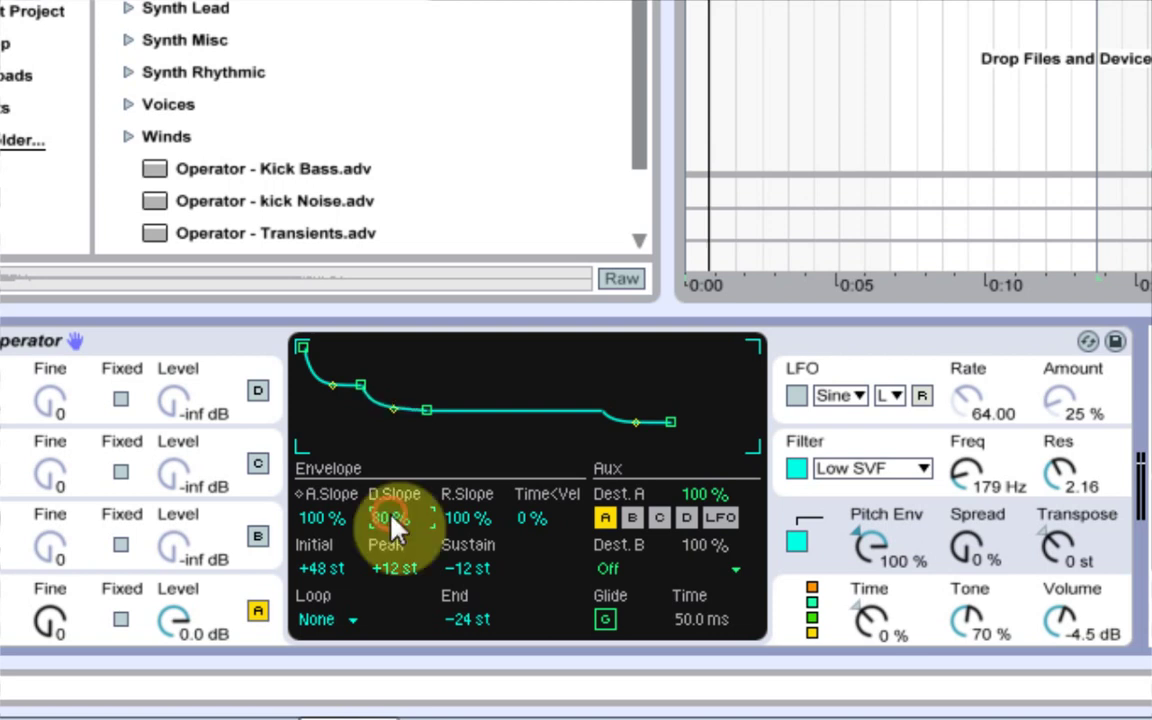